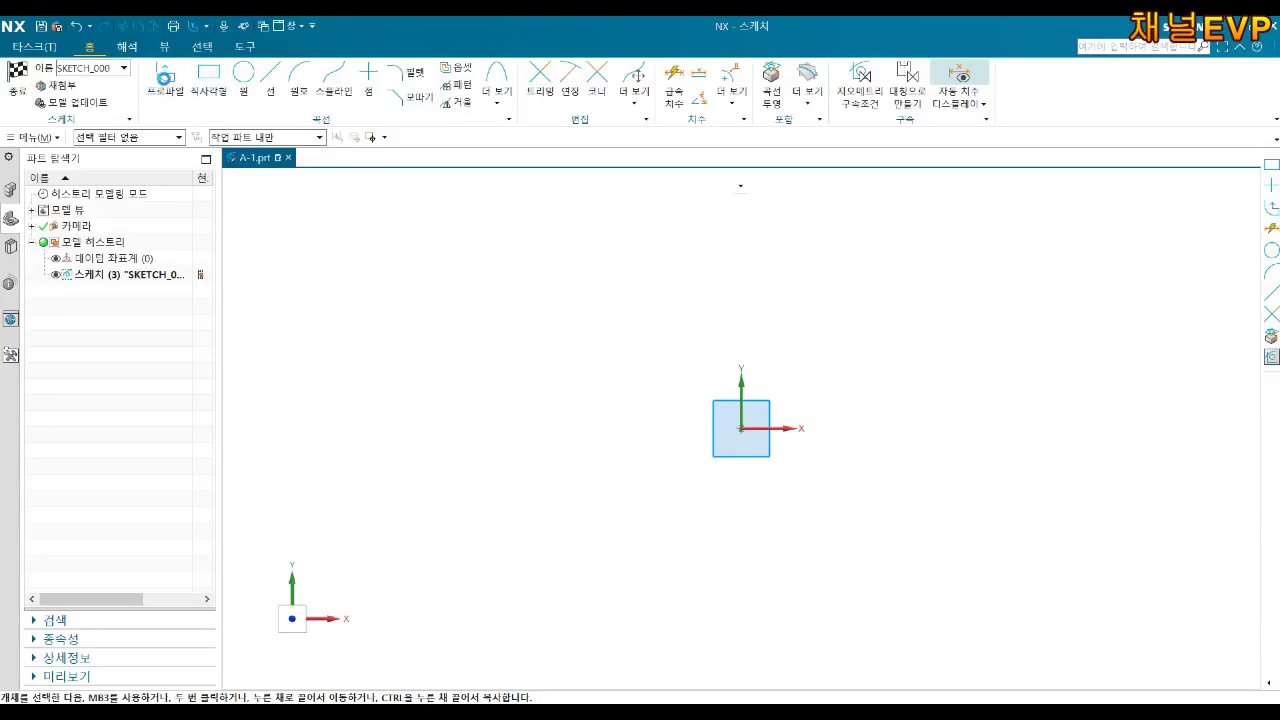
# - Sketch a long connected Profile of lines and two arcs around the origin
pyautogui.press('z')
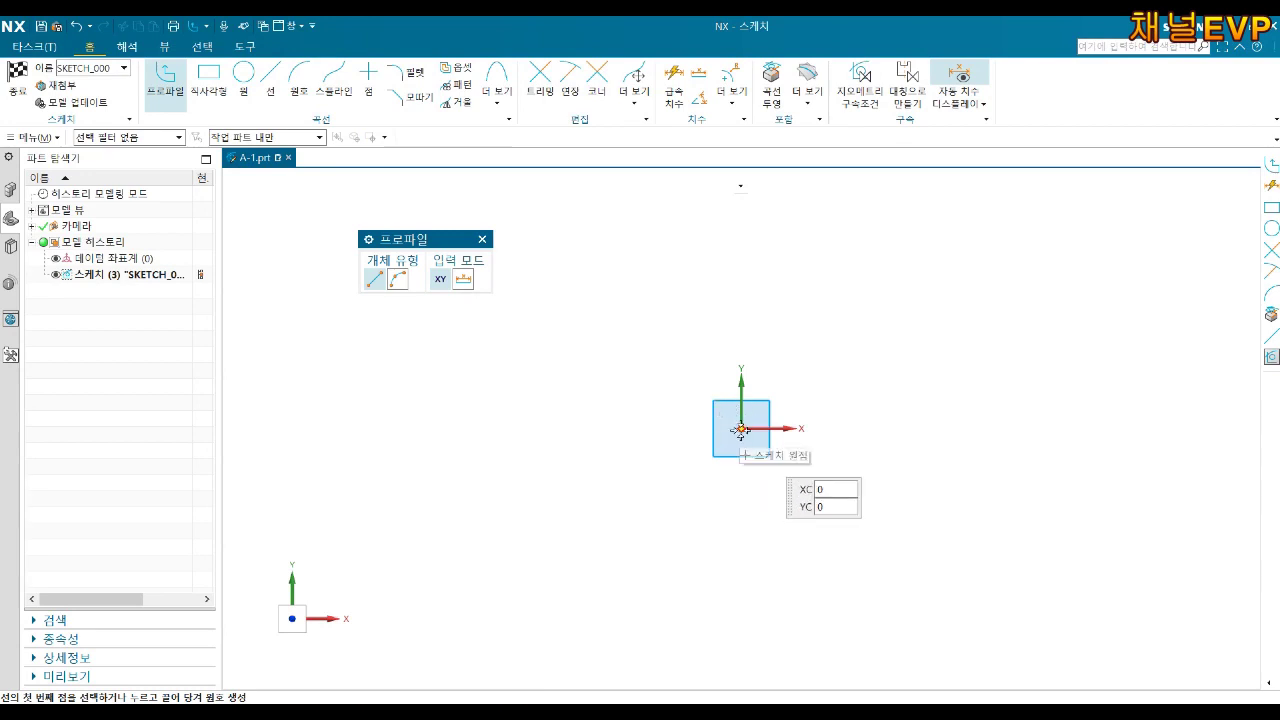
pyautogui.click(741, 428)
pyautogui.click(884, 295)
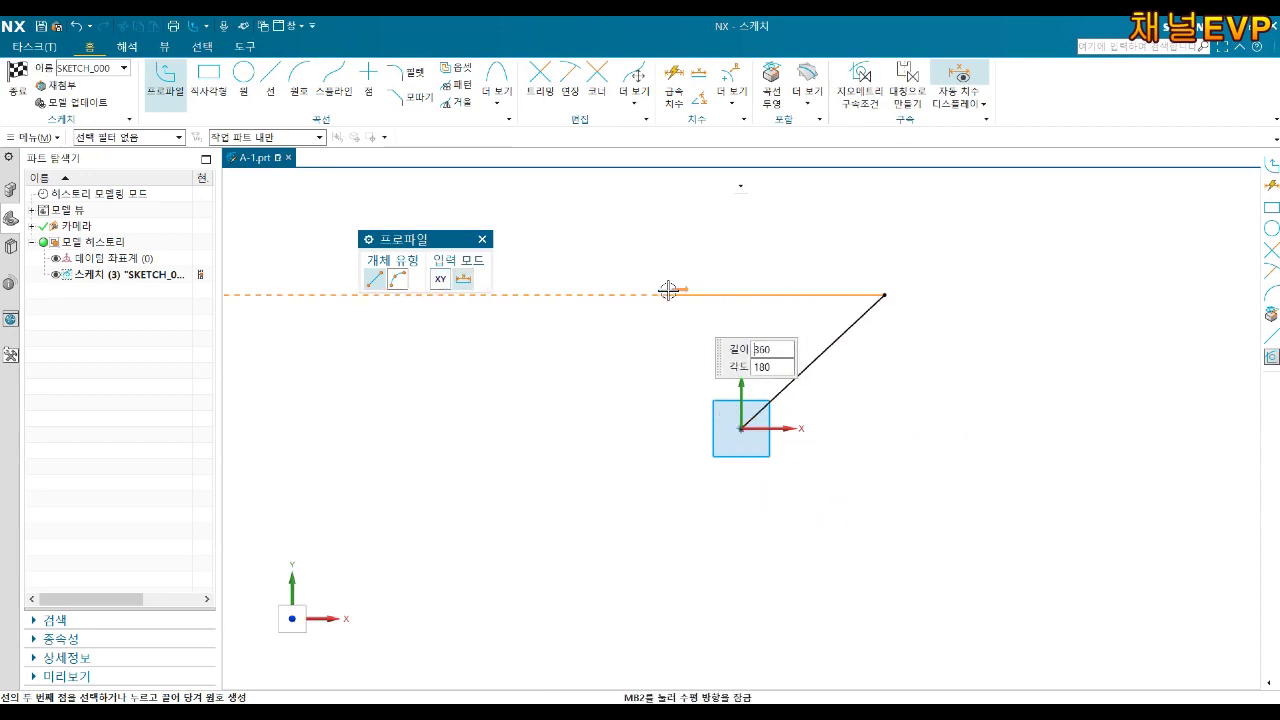
pyautogui.click(601, 428)
pyautogui.click(429, 388)
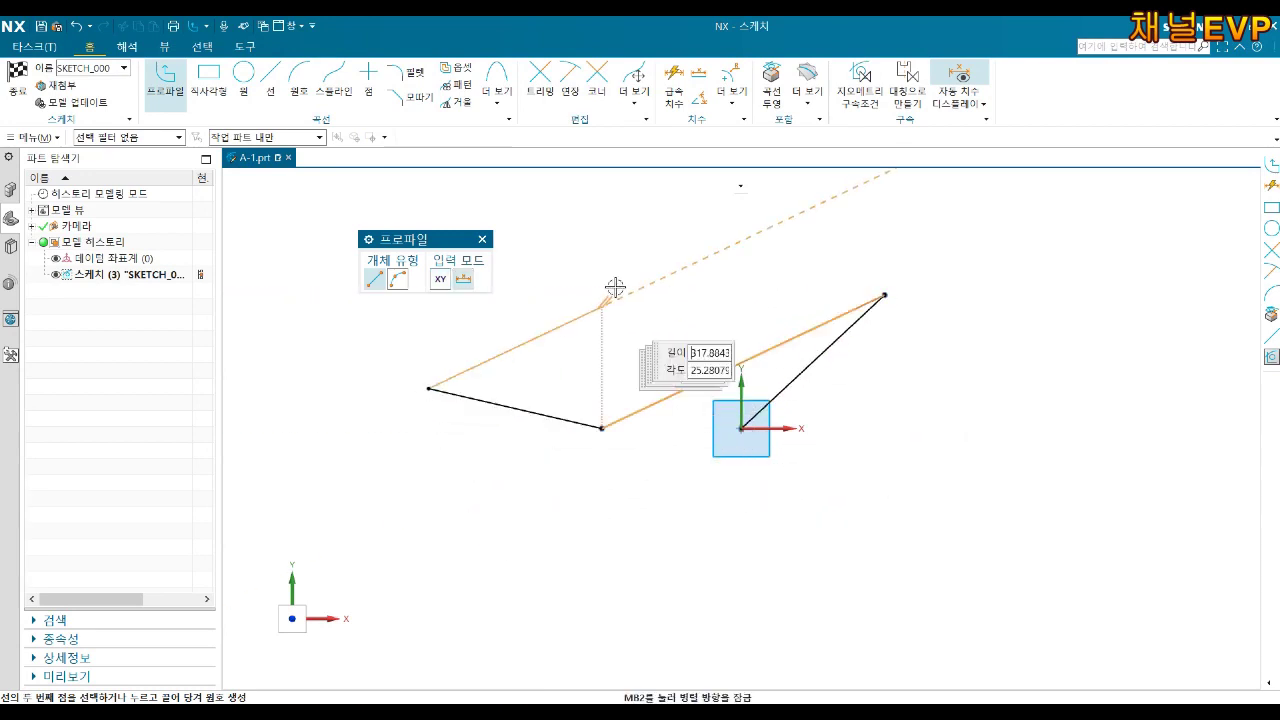
pyautogui.click(654, 247)
pyautogui.click(720, 535)
pyautogui.click(1013, 397)
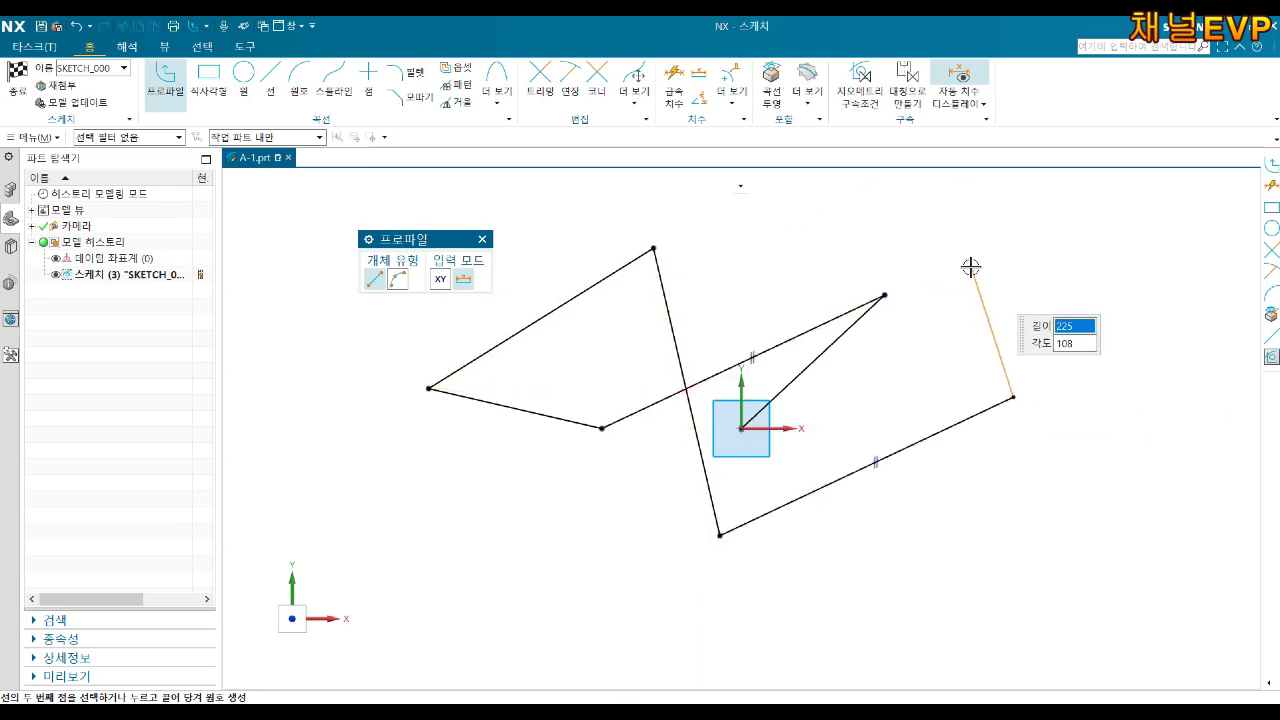
pyautogui.click(971, 268)
pyautogui.click(398, 279)
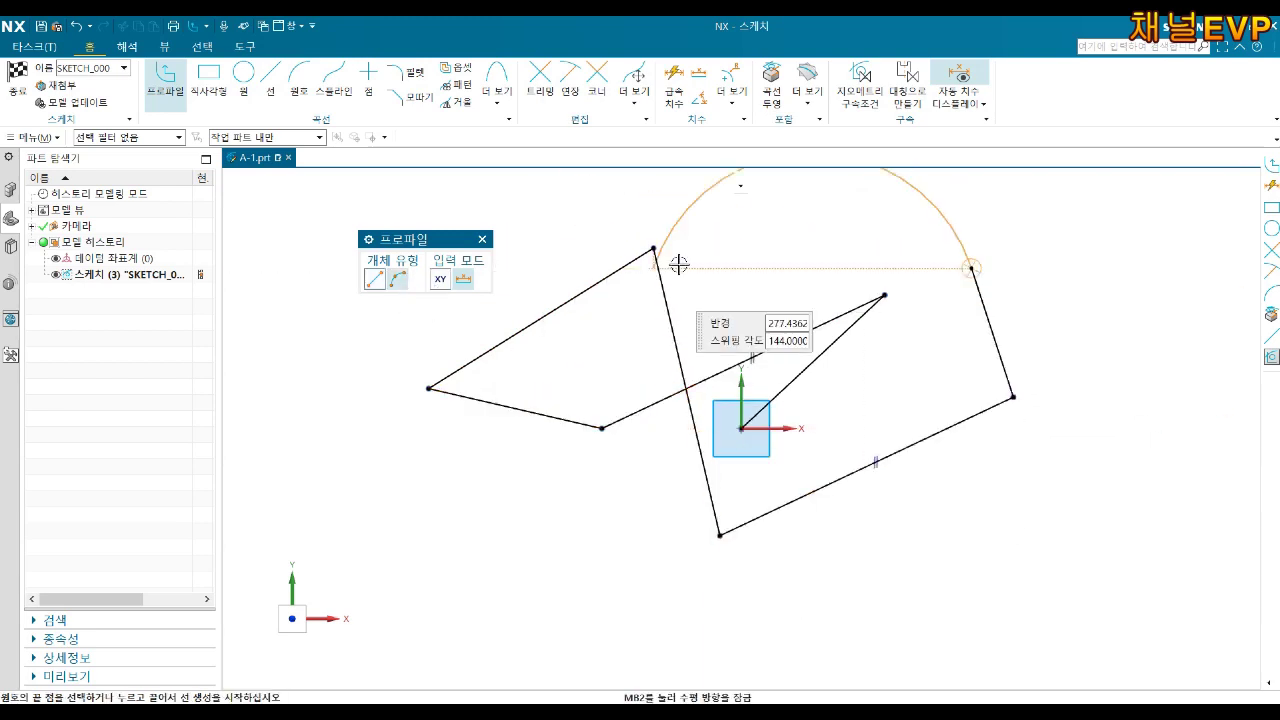
pyautogui.click(914, 227)
pyautogui.click(808, 251)
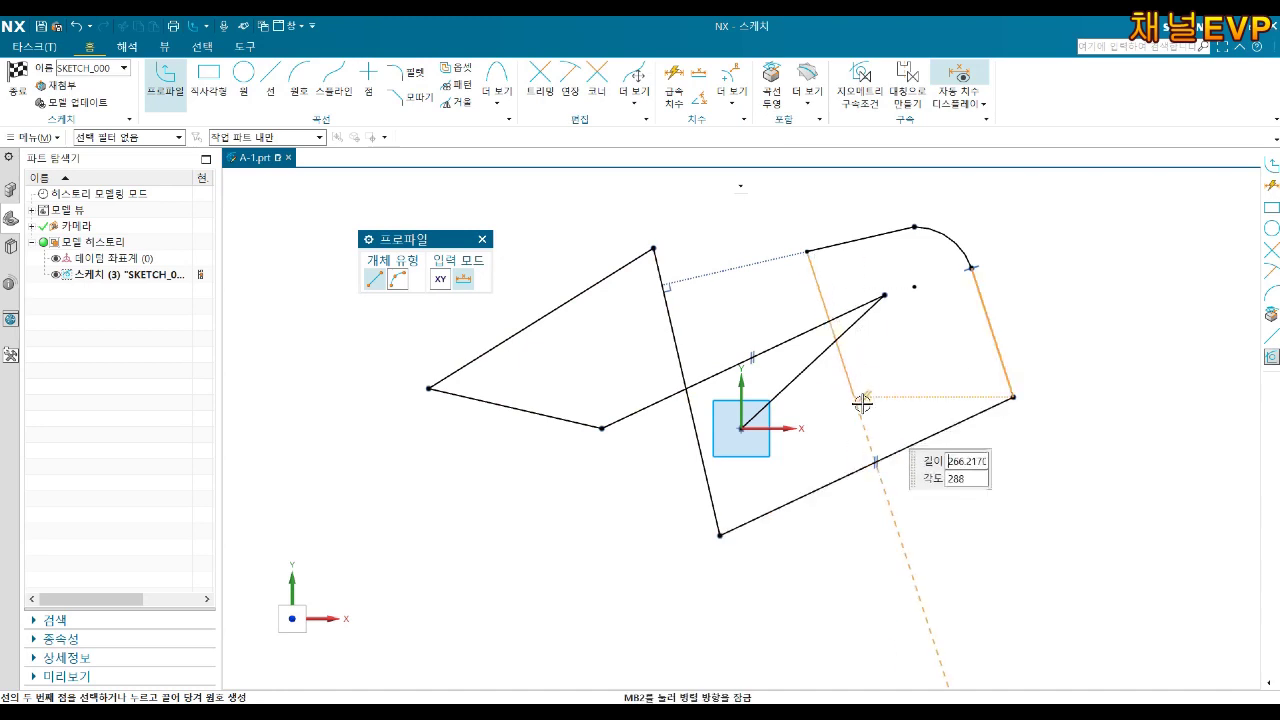
pyautogui.click(400, 281)
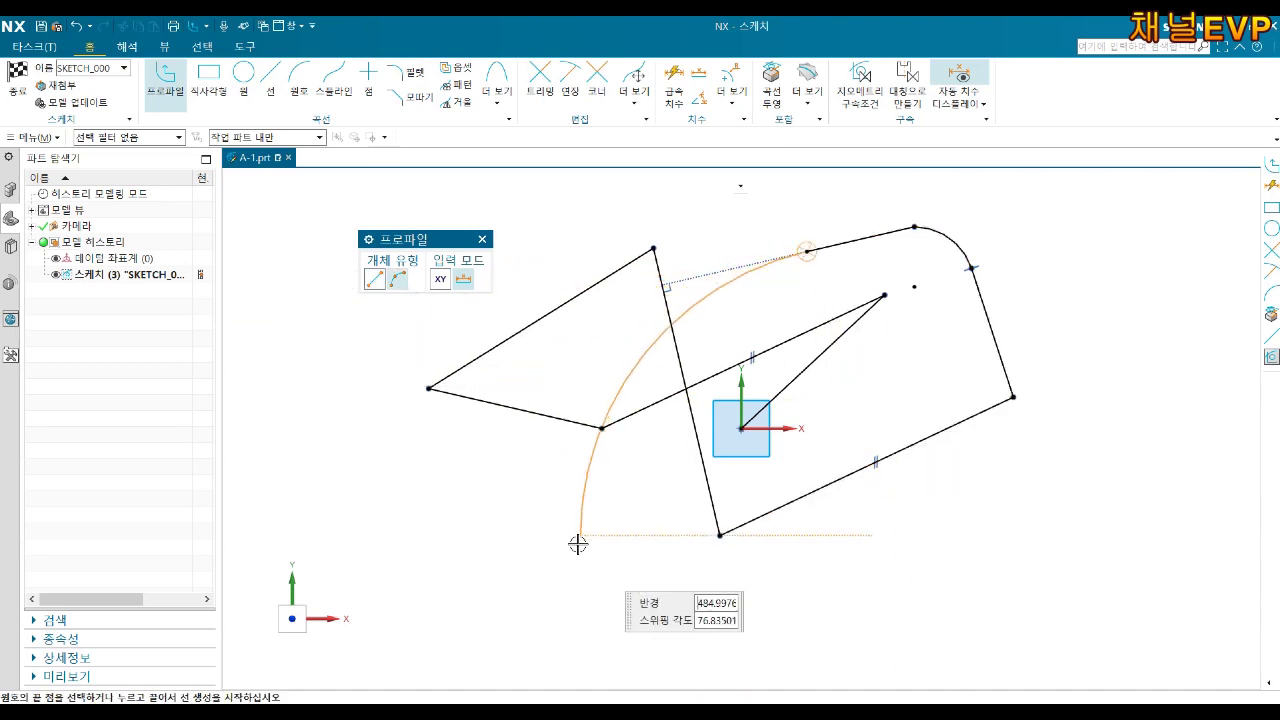
pyautogui.click(628, 576)
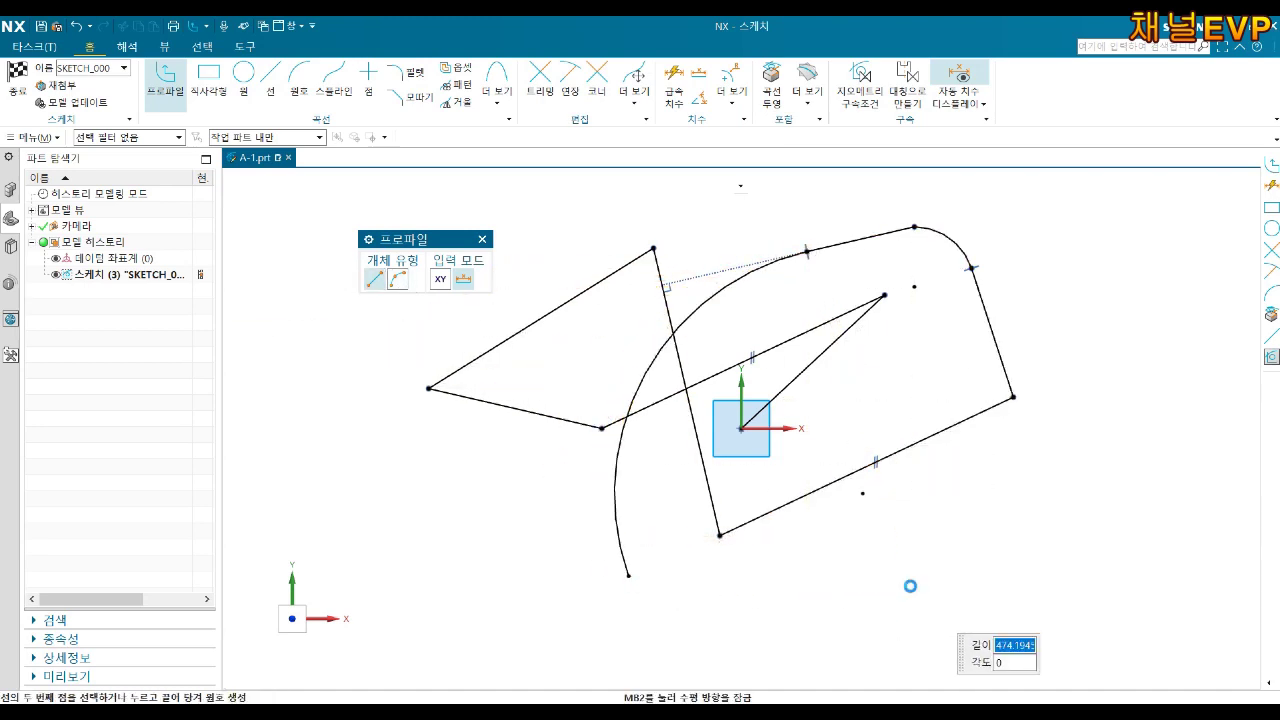
pyautogui.click(914, 576)
pyautogui.press('Escape')
# - Box-select all of the profile's curves and delete them
pyautogui.scroll(-2, 791, 412)
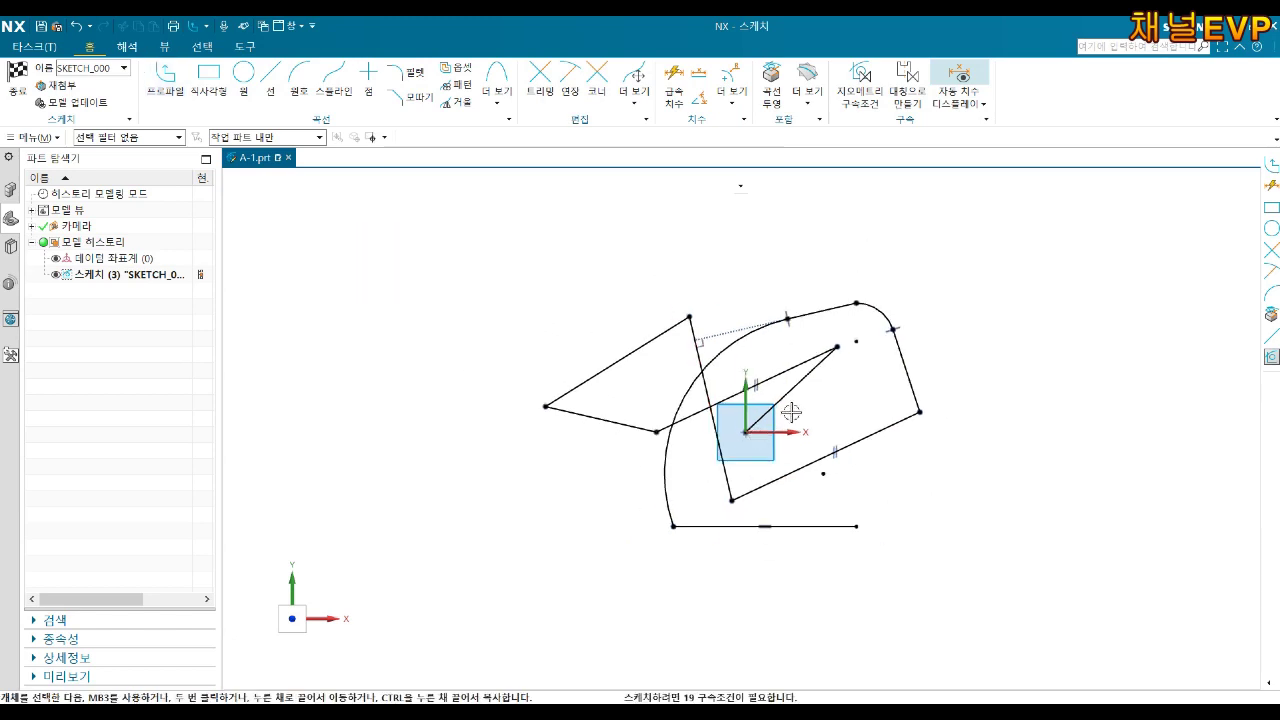
pyautogui.moveTo(1003, 265); pyautogui.dragTo(472, 593)
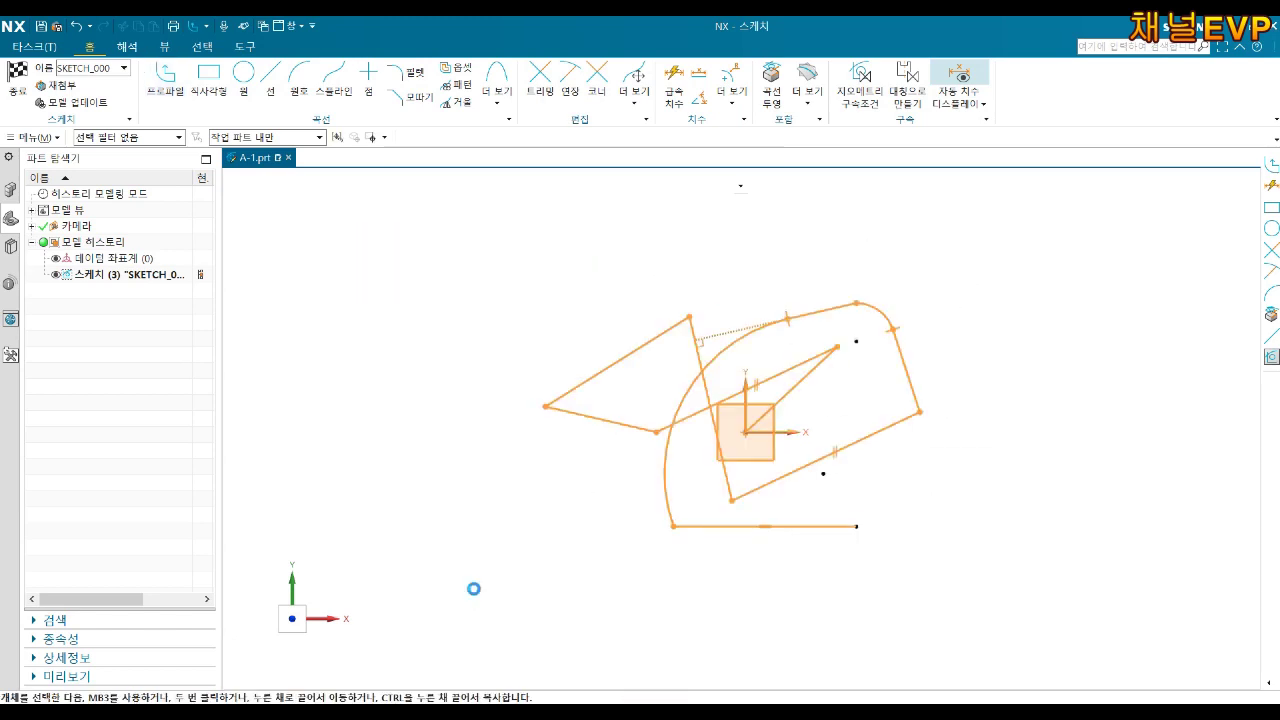
pyautogui.press('Delete')
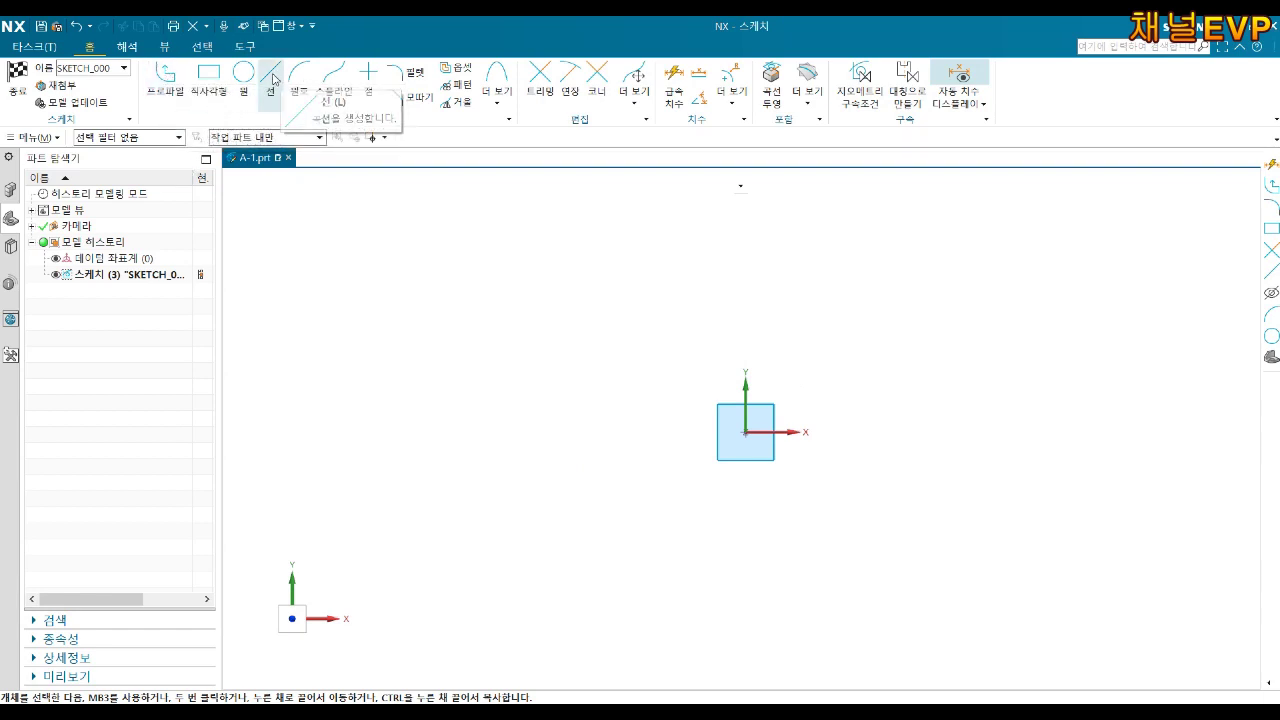
# - Draw five separate single lines across the sketch, then box-select and delete them
pyautogui.click(272, 76)
pyautogui.click(653, 295)
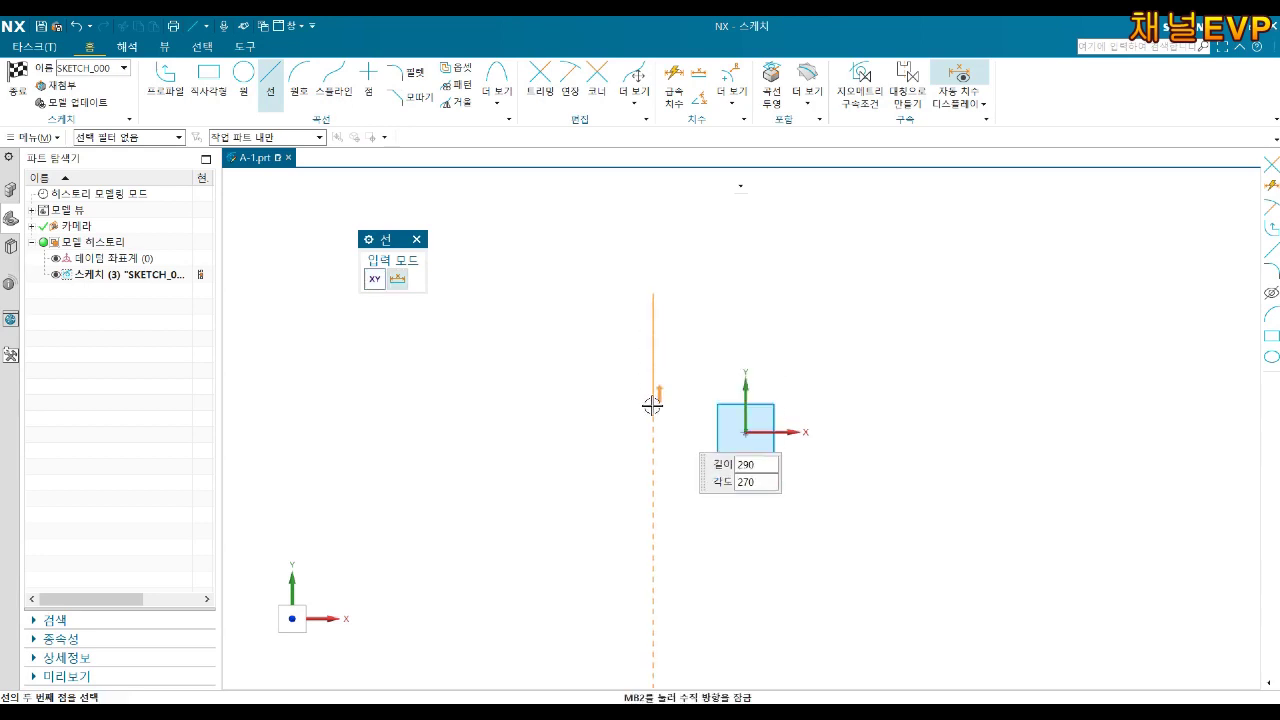
pyautogui.click(653, 532)
pyautogui.click(866, 532)
pyautogui.click(991, 347)
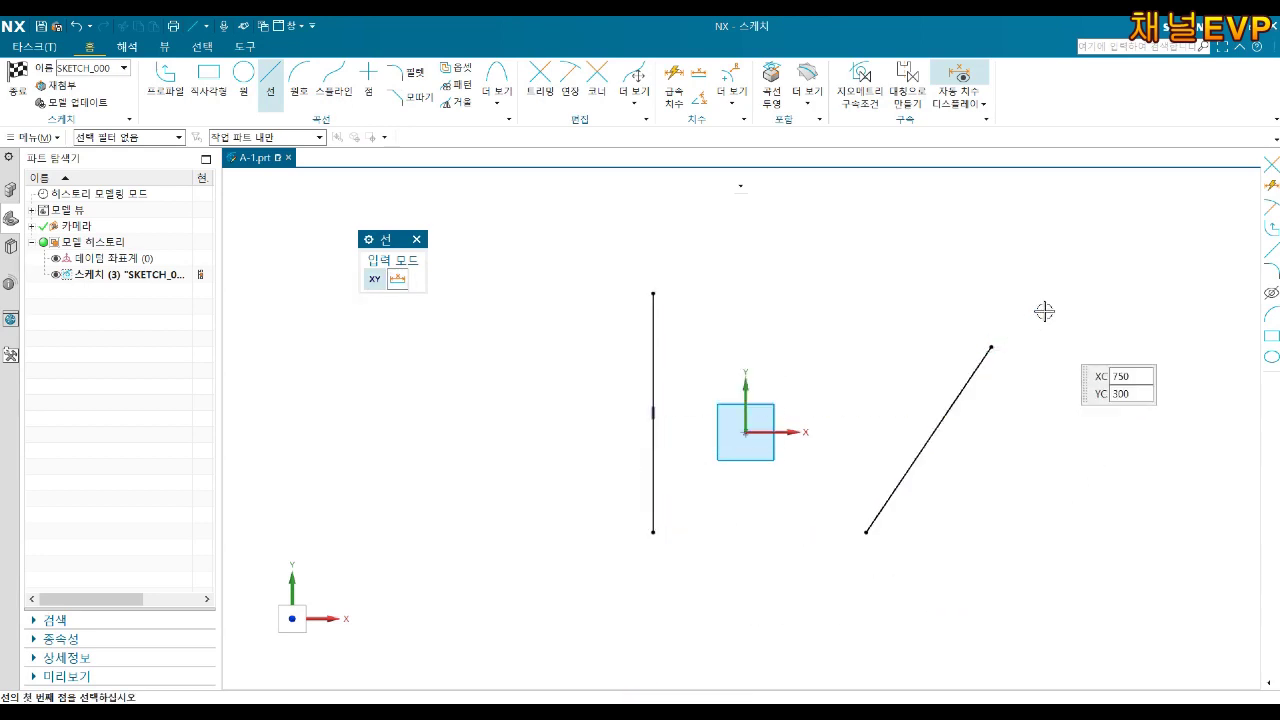
pyautogui.click(517, 278)
pyautogui.click(365, 505)
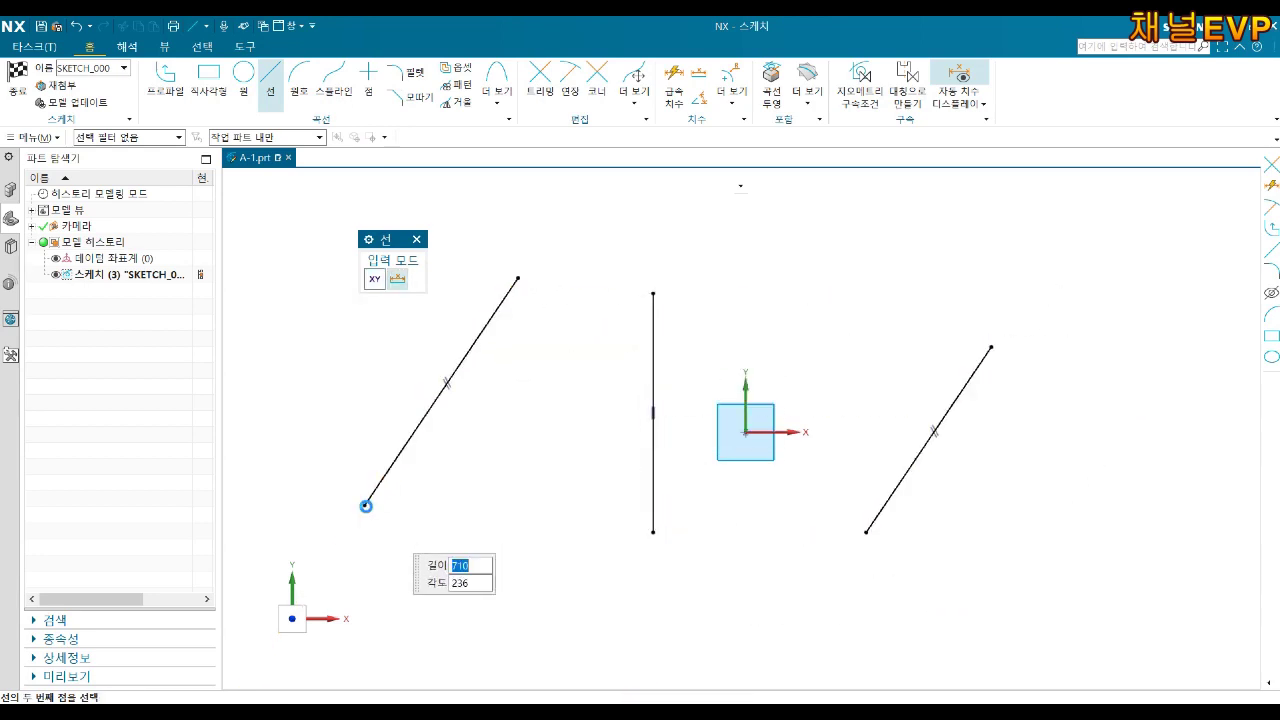
pyautogui.click(572, 440)
pyautogui.click(801, 293)
pyautogui.click(1018, 278)
pyautogui.click(1083, 519)
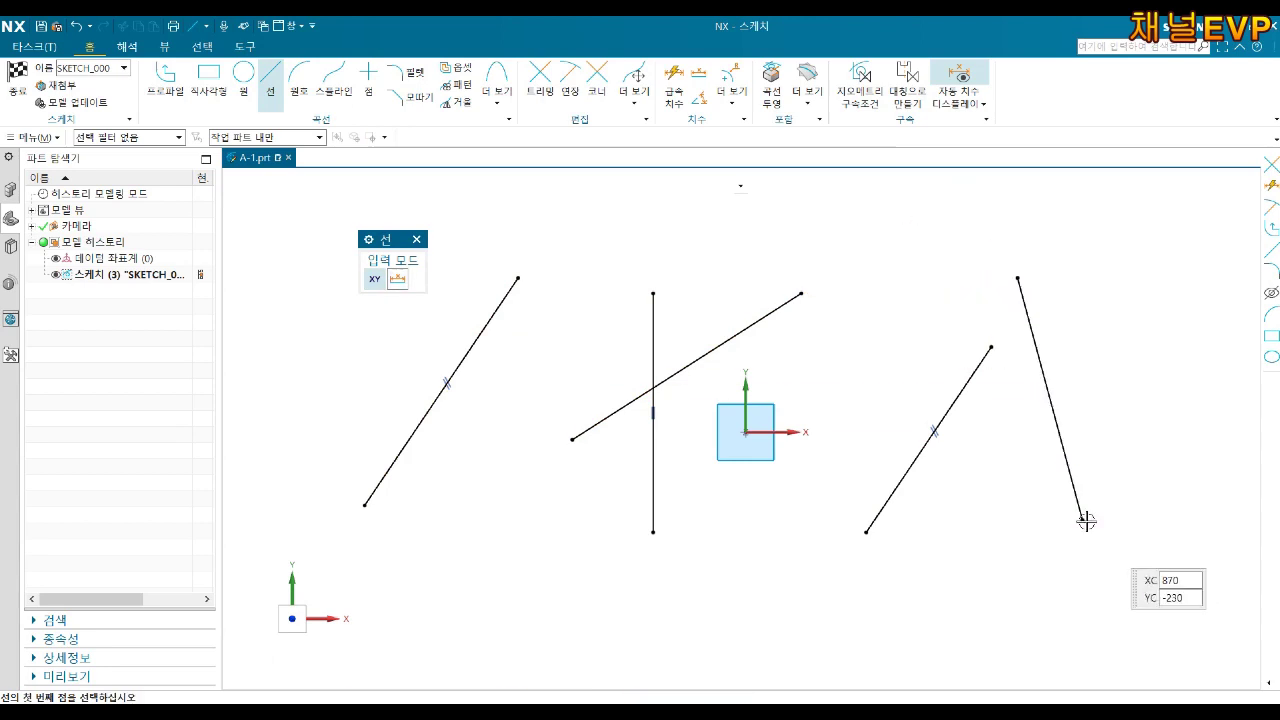
pyautogui.press('Escape')
pyautogui.moveTo(1128, 213); pyautogui.dragTo(284, 572)
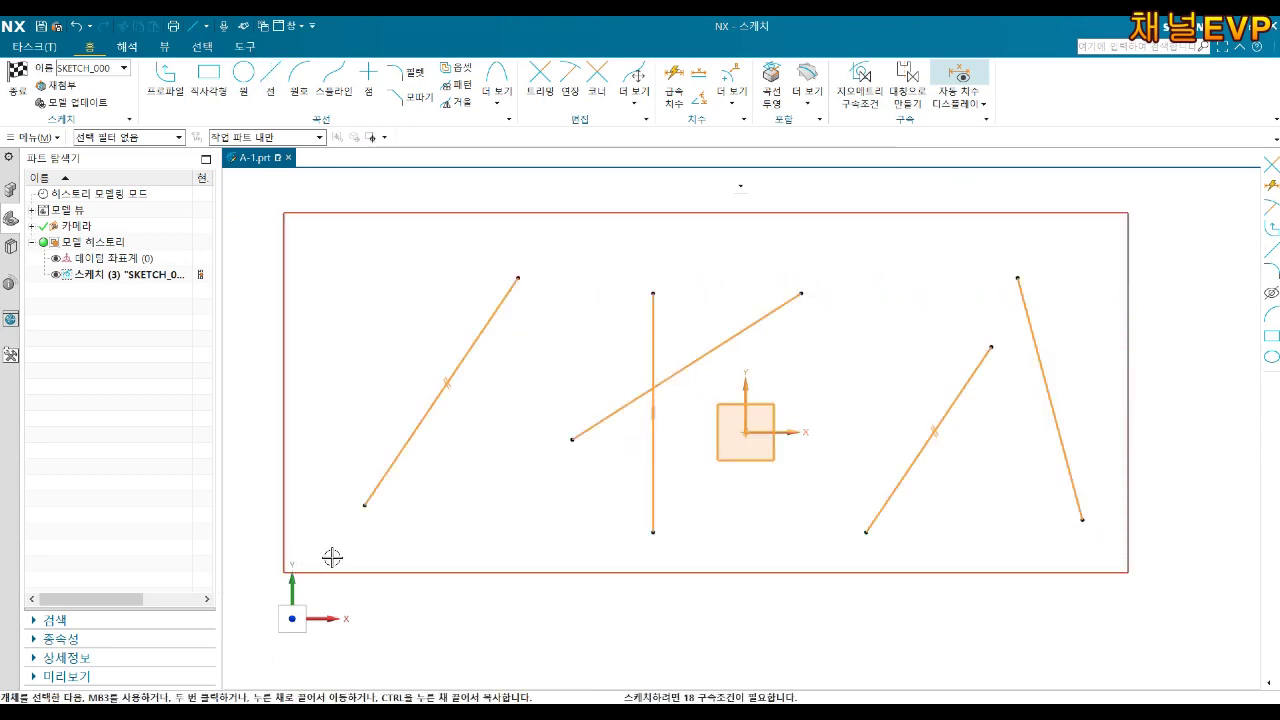
pyautogui.press('Delete')
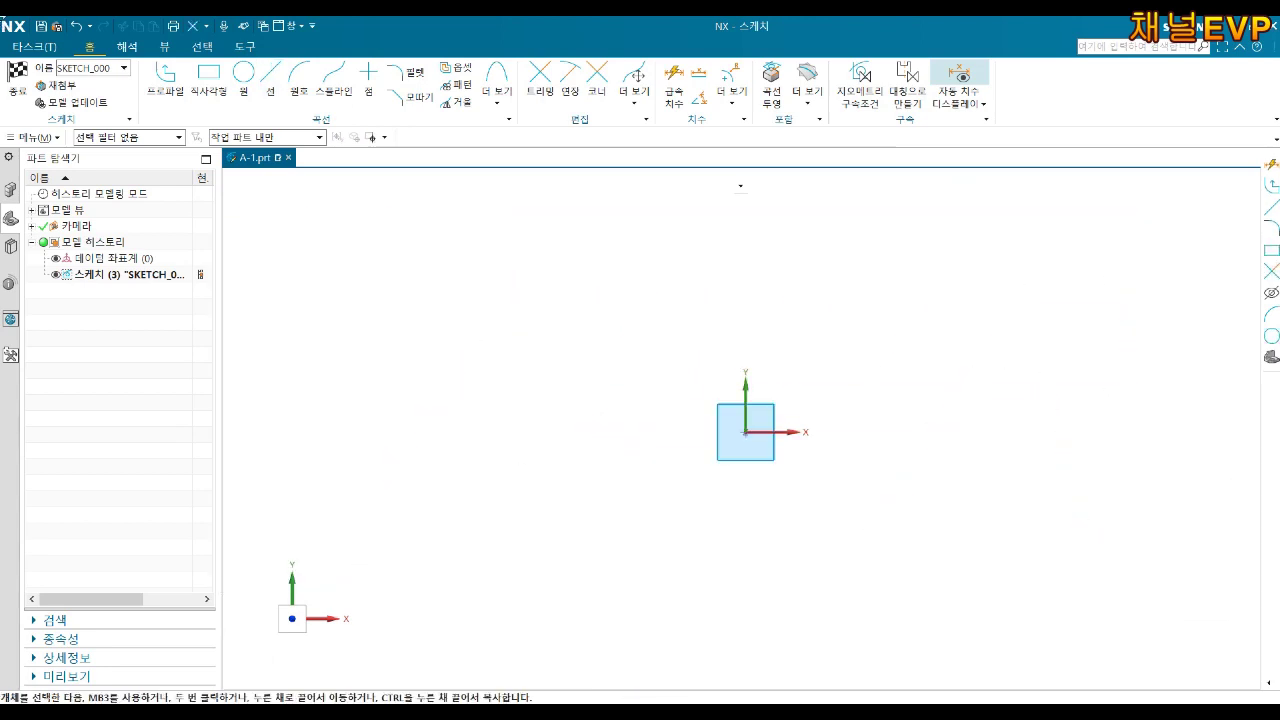
# - Draw a four-segment connected profile around the origin, then box-select and delete it
pyautogui.click(161, 80)
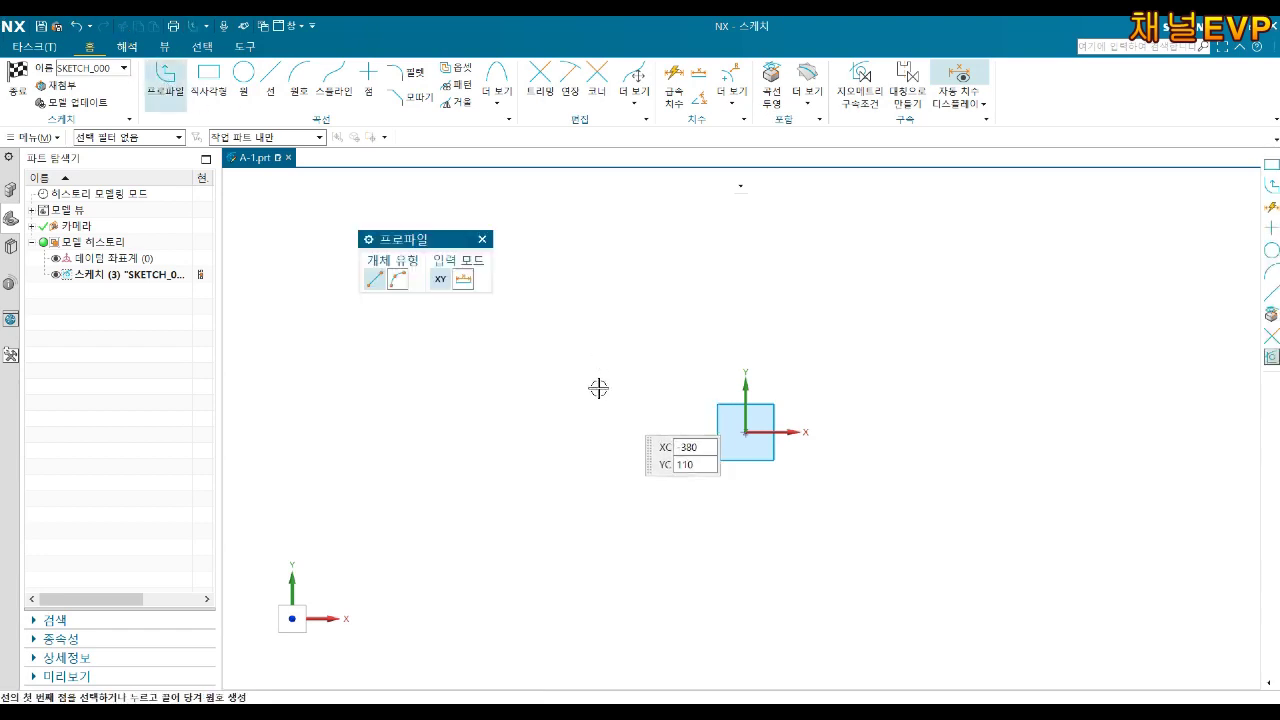
pyautogui.click(599, 389)
pyautogui.click(791, 235)
pyautogui.click(931, 407)
pyautogui.click(679, 541)
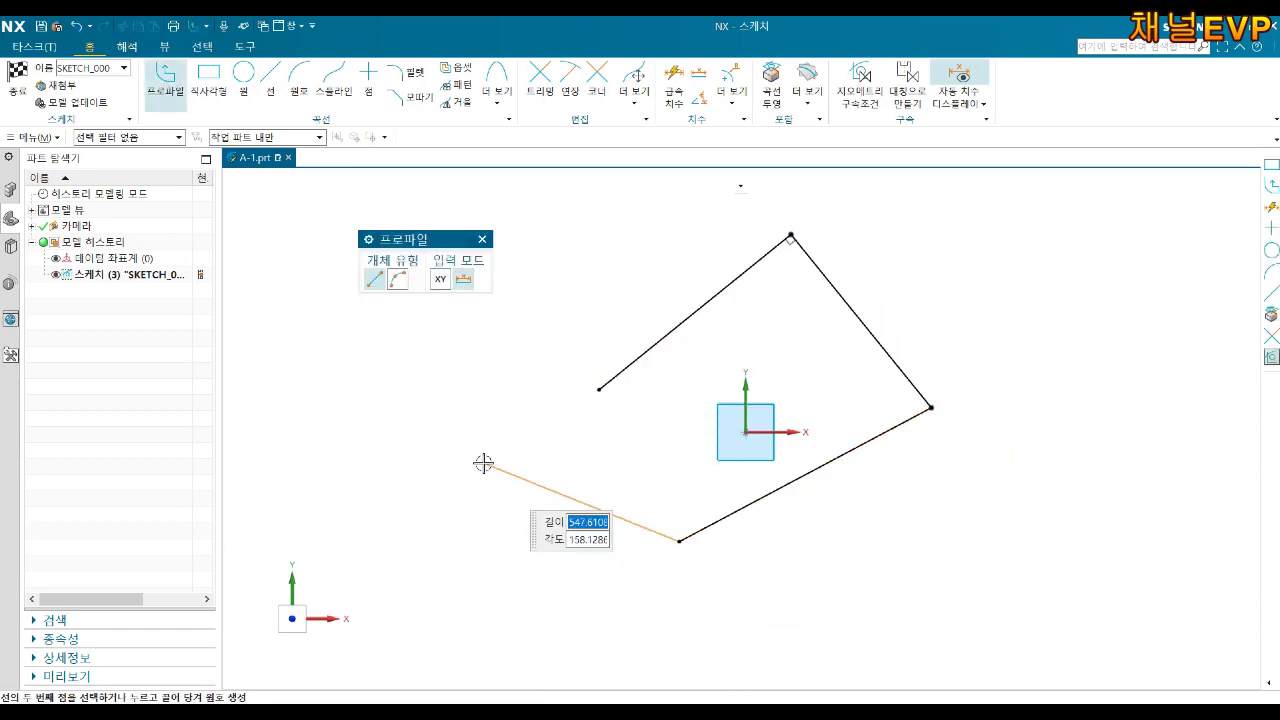
pyautogui.click(483, 463)
pyautogui.press('Escape')
pyautogui.moveTo(987, 199); pyautogui.dragTo(418, 588)
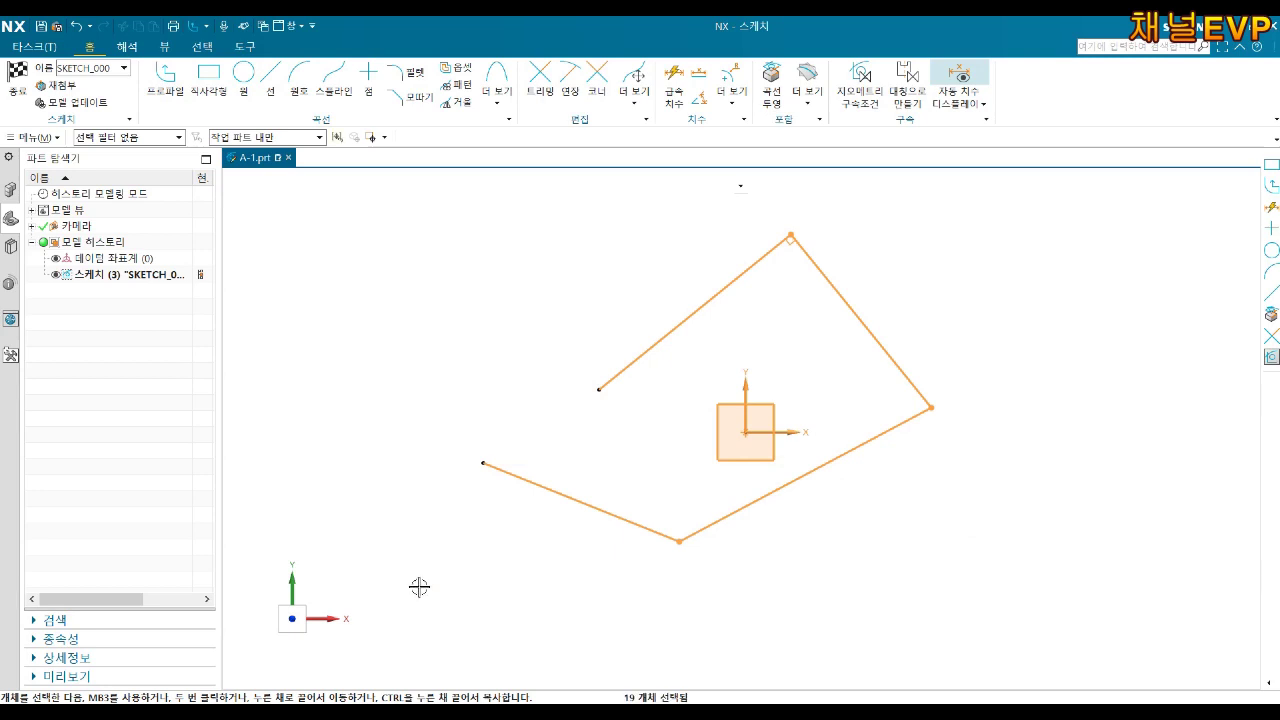
pyautogui.press('Delete')
pyautogui.click(218, 74)
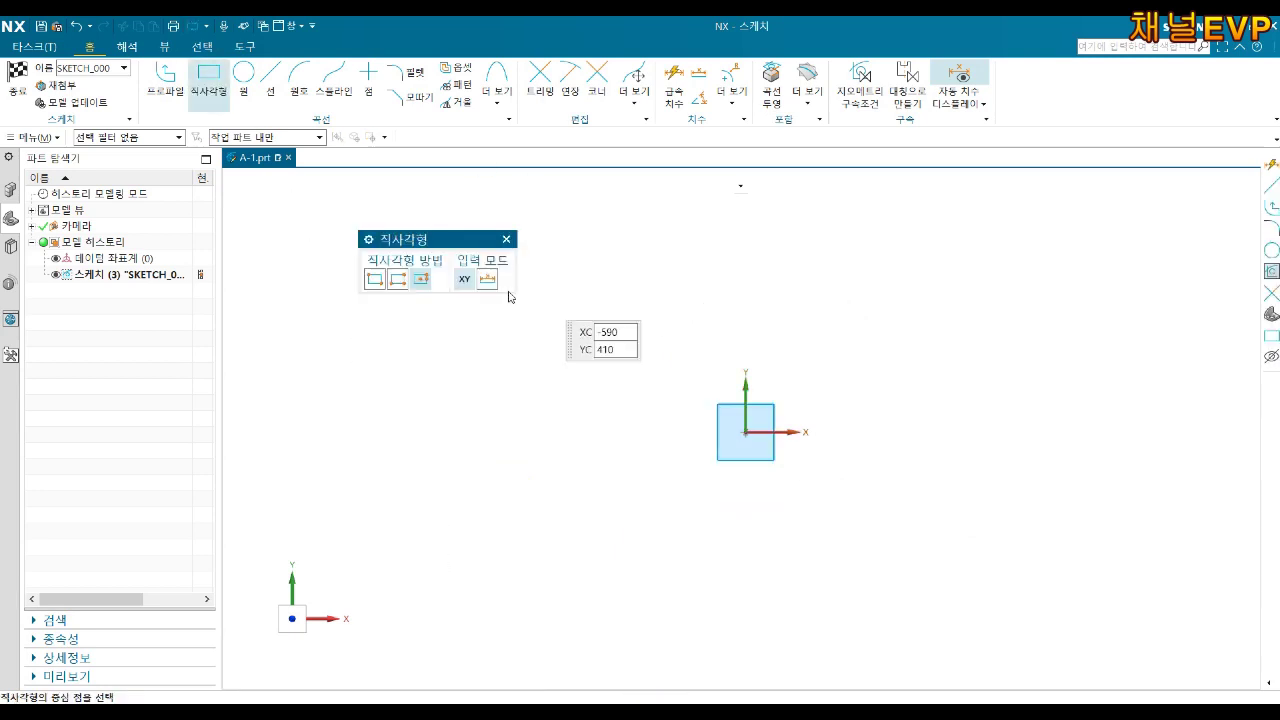
# - Draw a By 2 Points rectangle from lower-left to upper-right corners around the origin
pyautogui.click(572, 516)
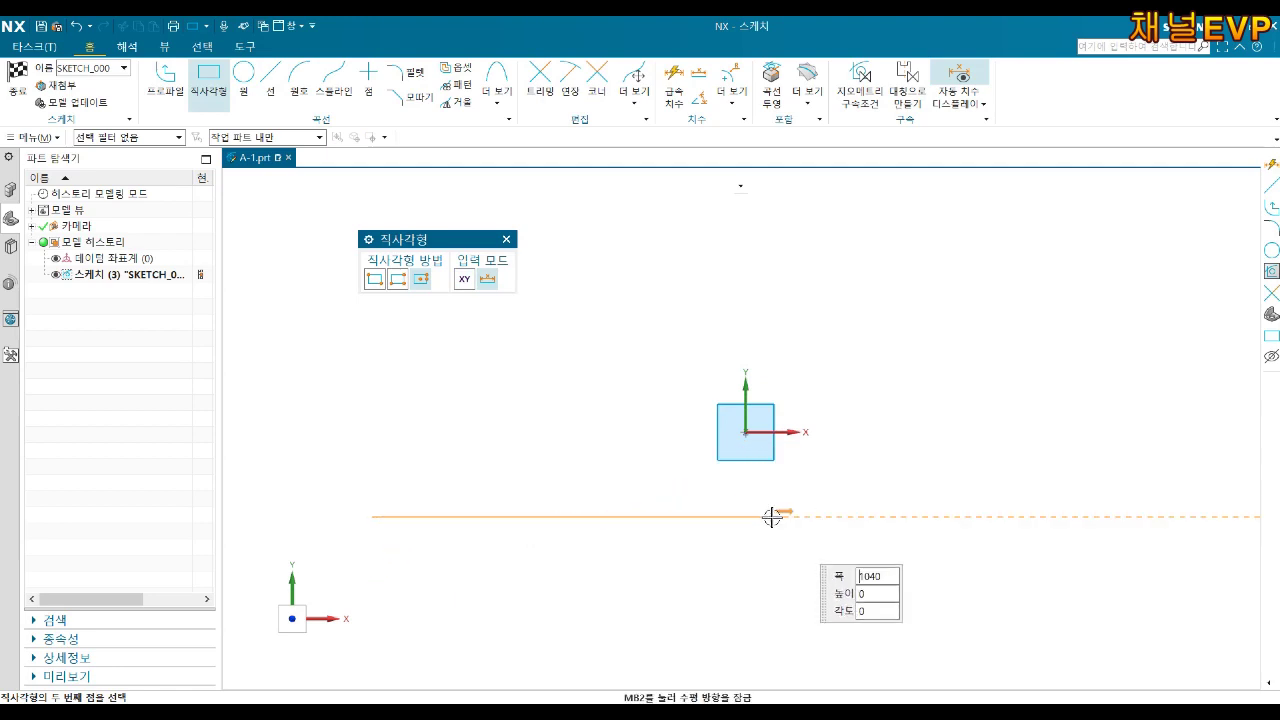
pyautogui.click(375, 279)
pyautogui.click(896, 322)
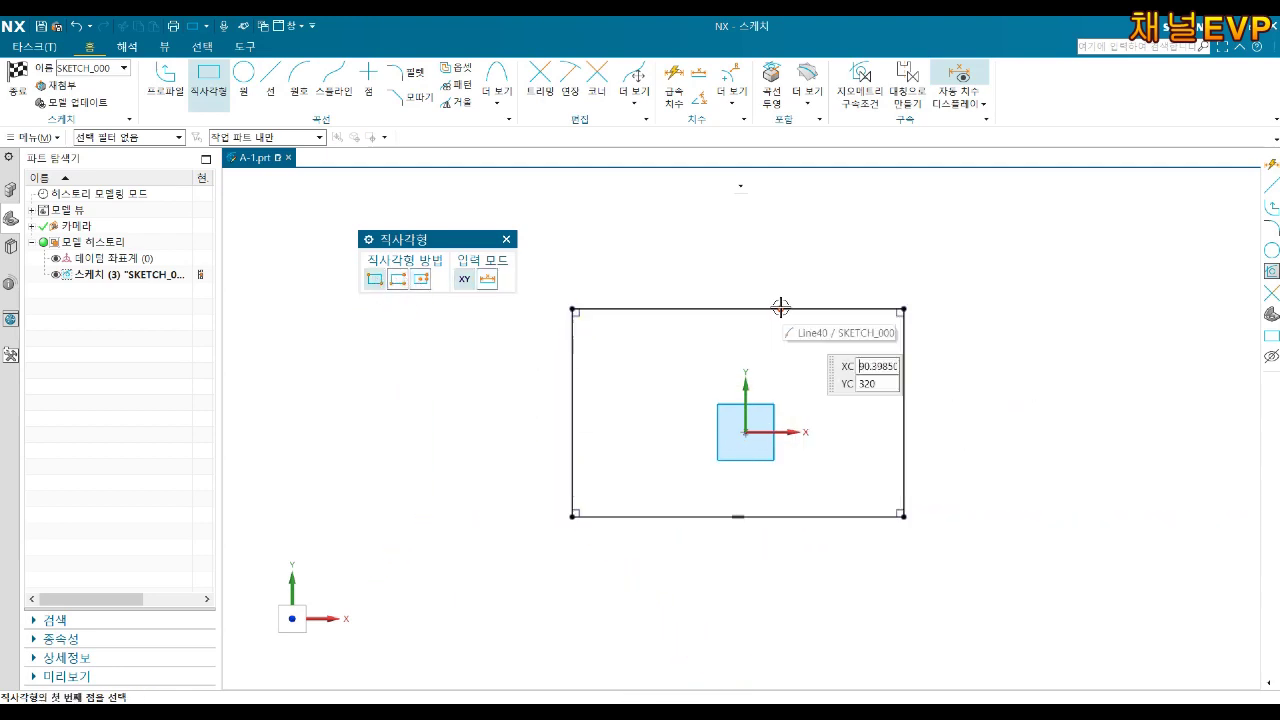
pyautogui.press('Escape')
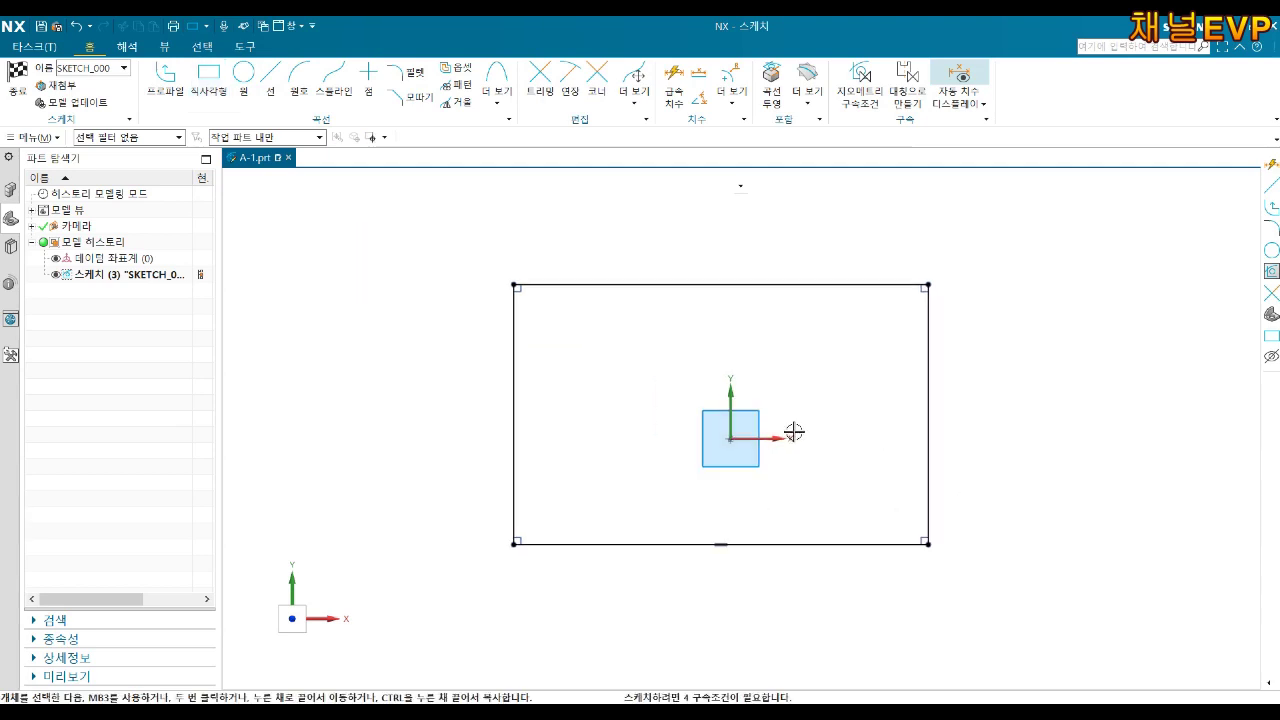
pyautogui.scroll(3, 909, 331)
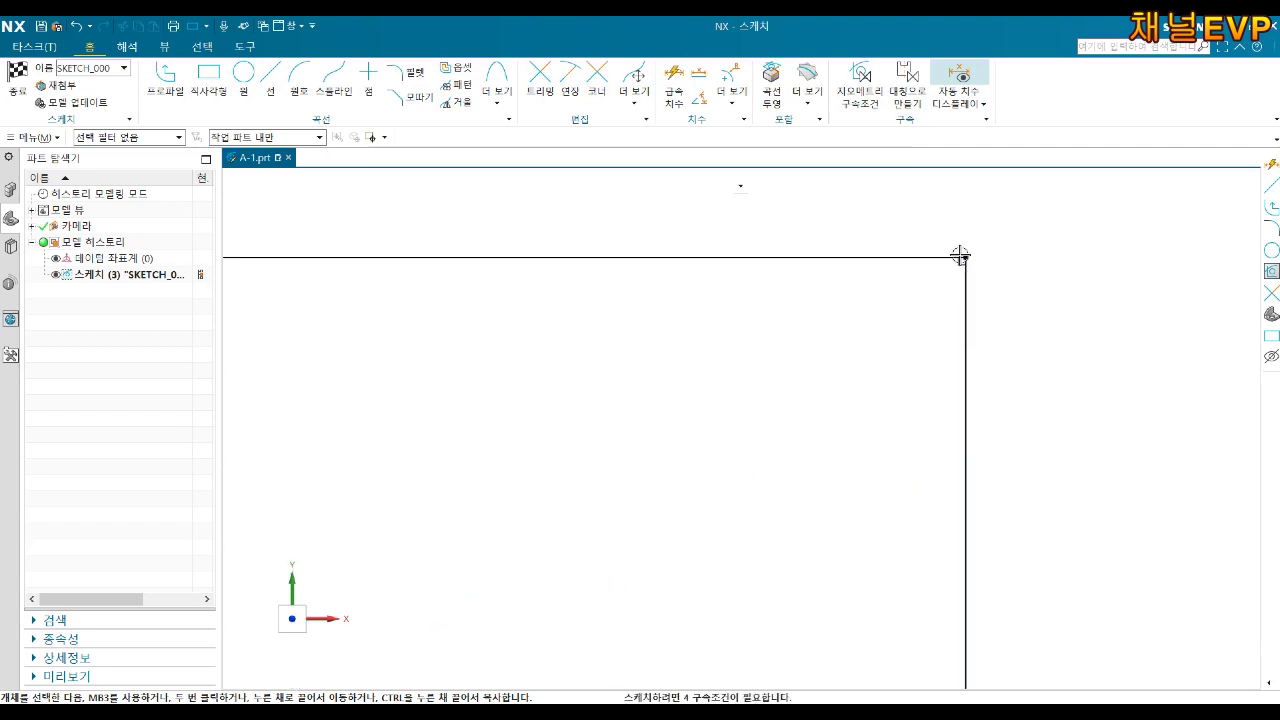
pyautogui.click(864, 107)
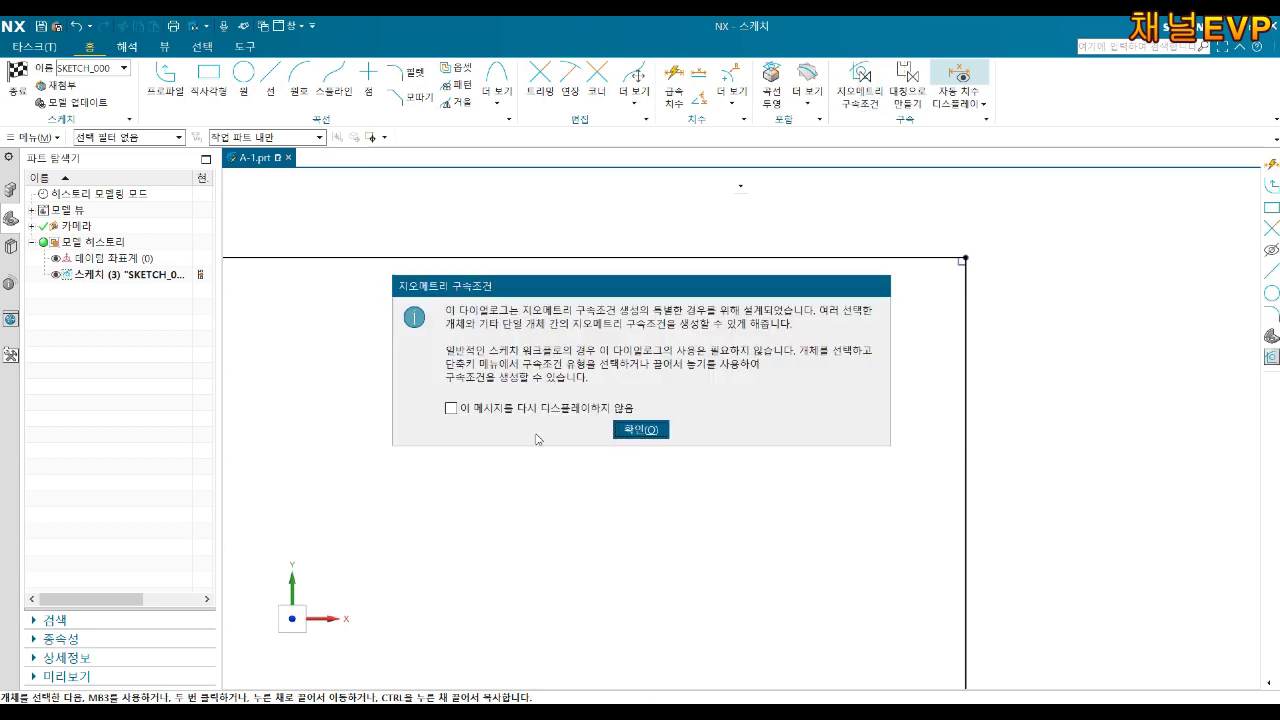
pyautogui.click(628, 424)
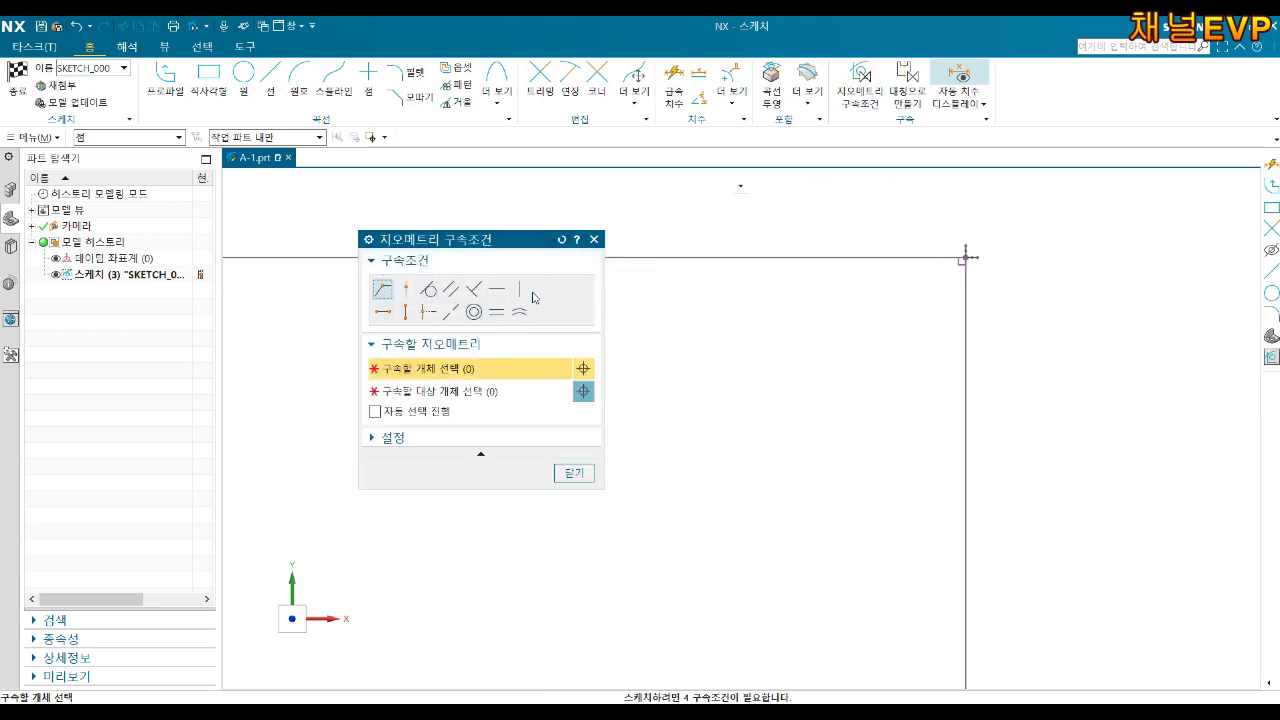
pyautogui.click(594, 240)
# - Delete the top-left corner's perpendicular constraint, then undo to restore the left side
pyautogui.moveTo(965, 257); pyautogui.dragTo(951, 284)
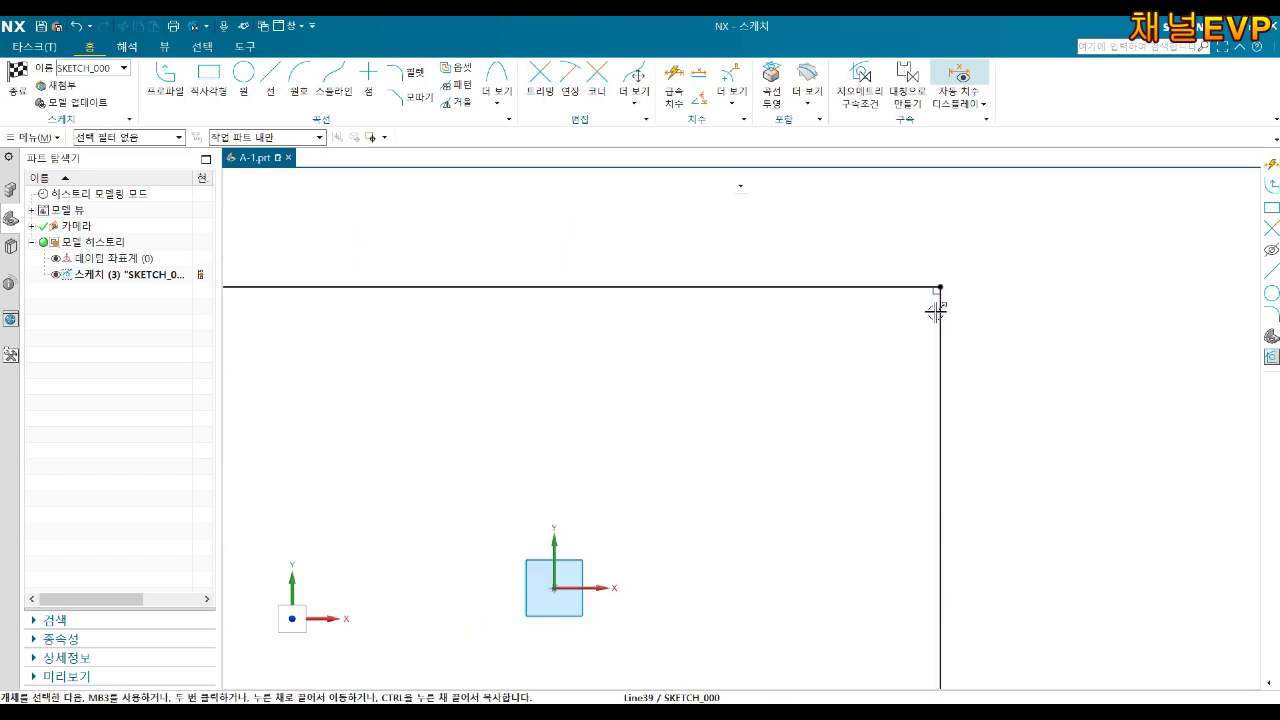
pyautogui.scroll(-2, 867, 275)
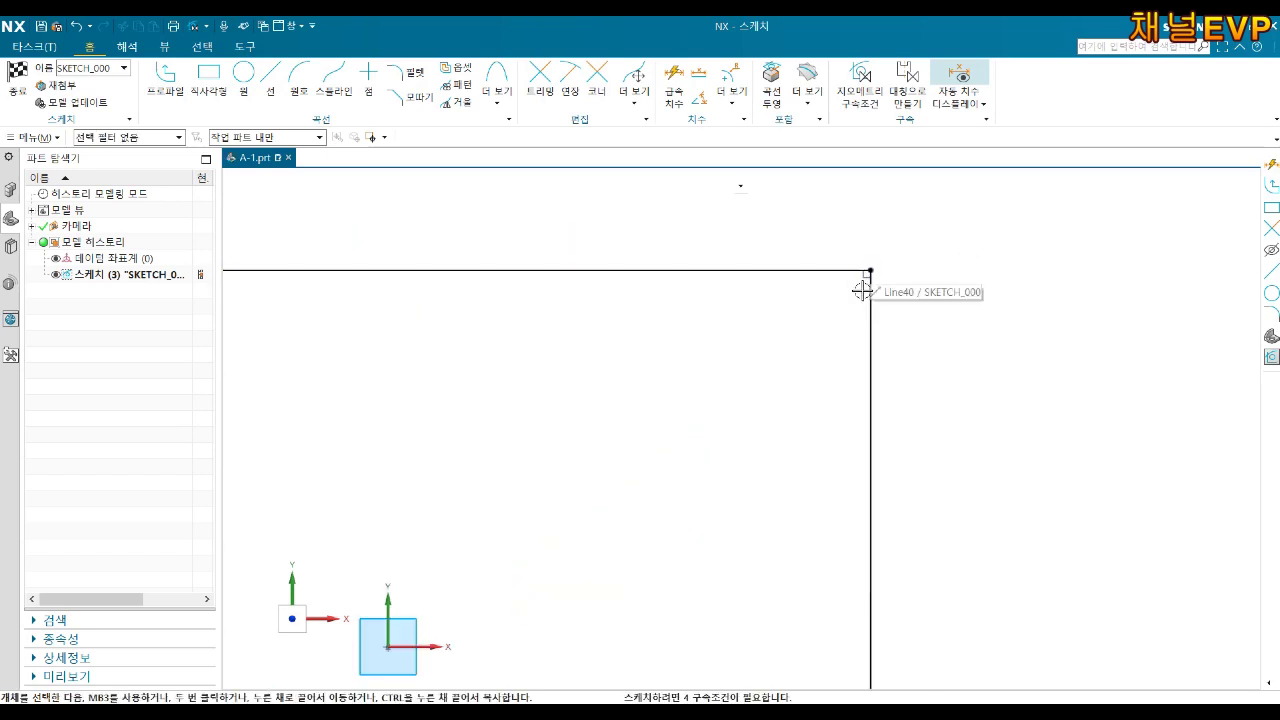
pyautogui.scroll(-2, 863, 286)
pyautogui.moveTo(843, 449)
pyautogui.keyDown('shift'); pyautogui.mouseDown(button='middle')
pyautogui.moveTo(984, 301)
pyautogui.moveTo(910, 382)
pyautogui.mouseUp(button='middle'); pyautogui.keyUp('shift')
pyautogui.scroll(-2, 955, 325)
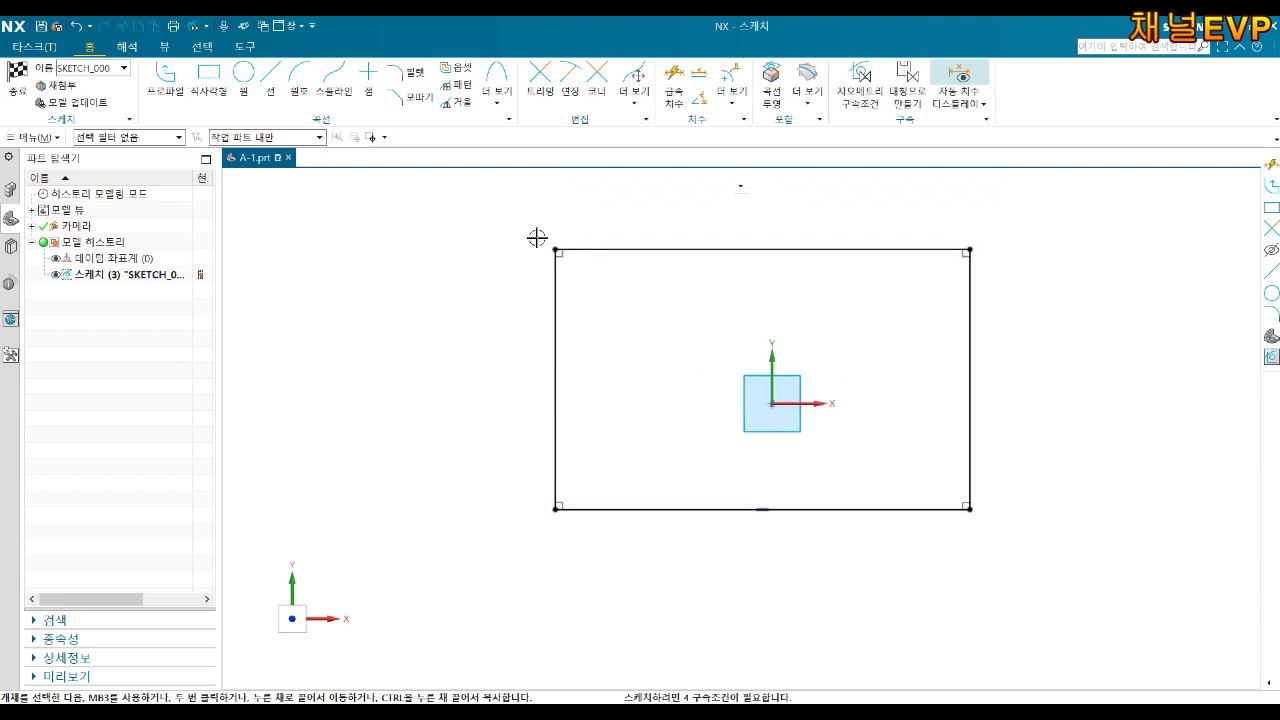
pyautogui.scroll(3, 537, 237)
pyautogui.scroll(1, 549, 231)
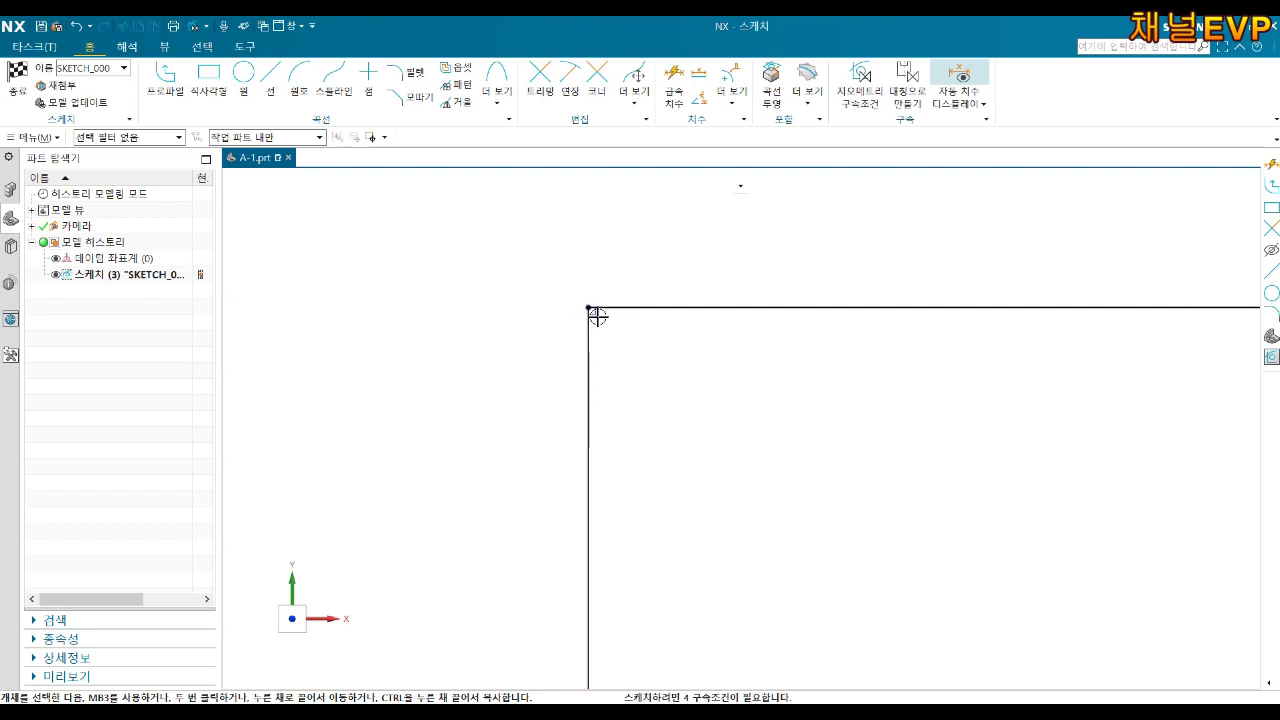
pyautogui.click(598, 315)
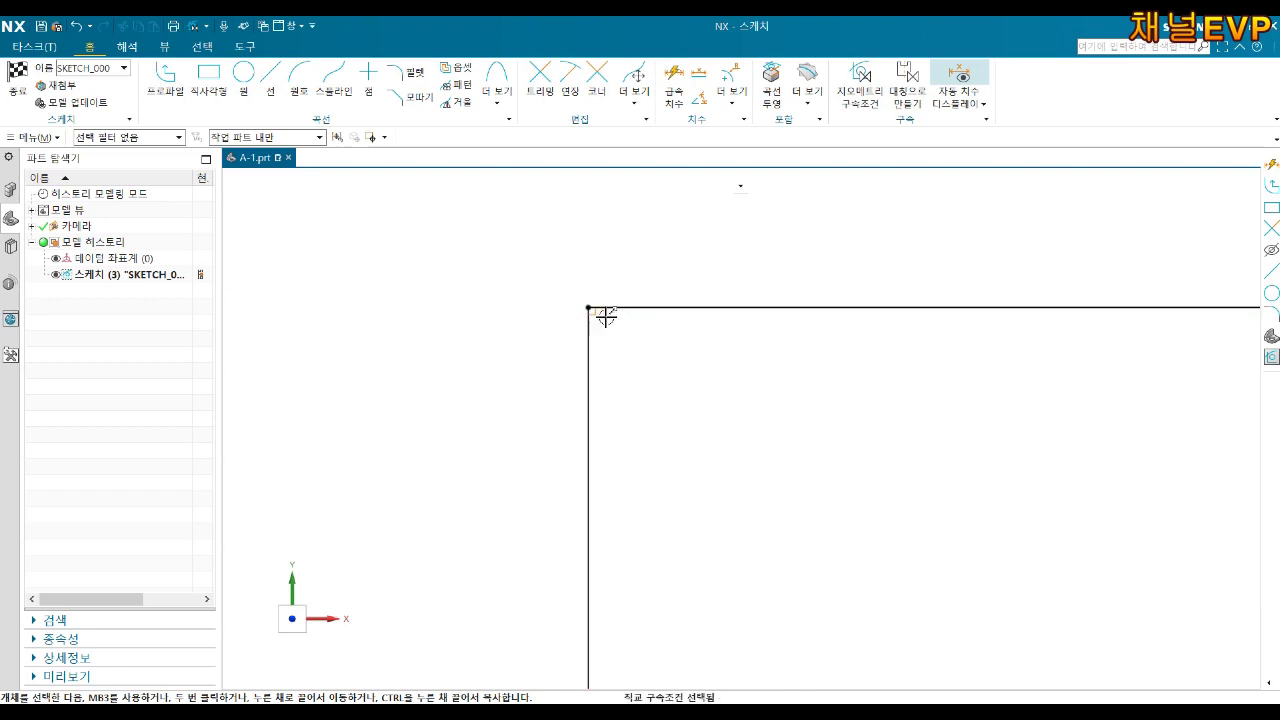
pyautogui.press('Delete')
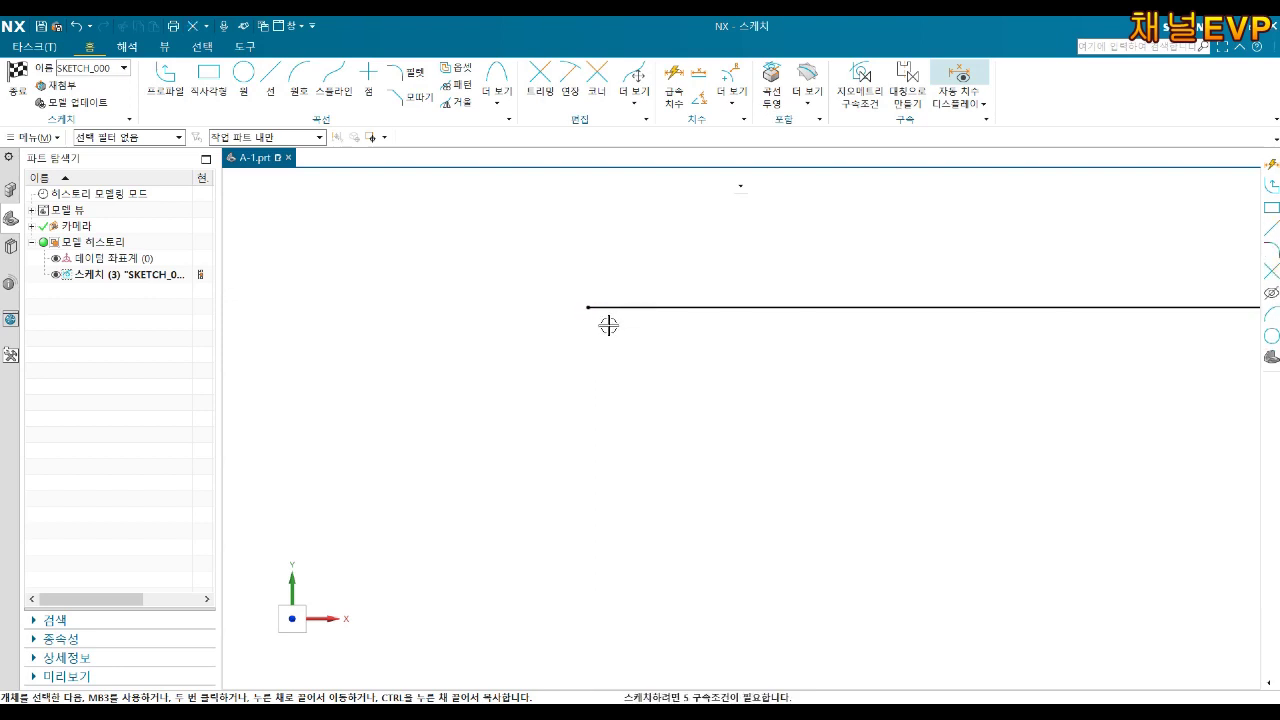
pyautogui.scroll(-1, 606, 330)
pyautogui.scroll(-3, 640, 375)
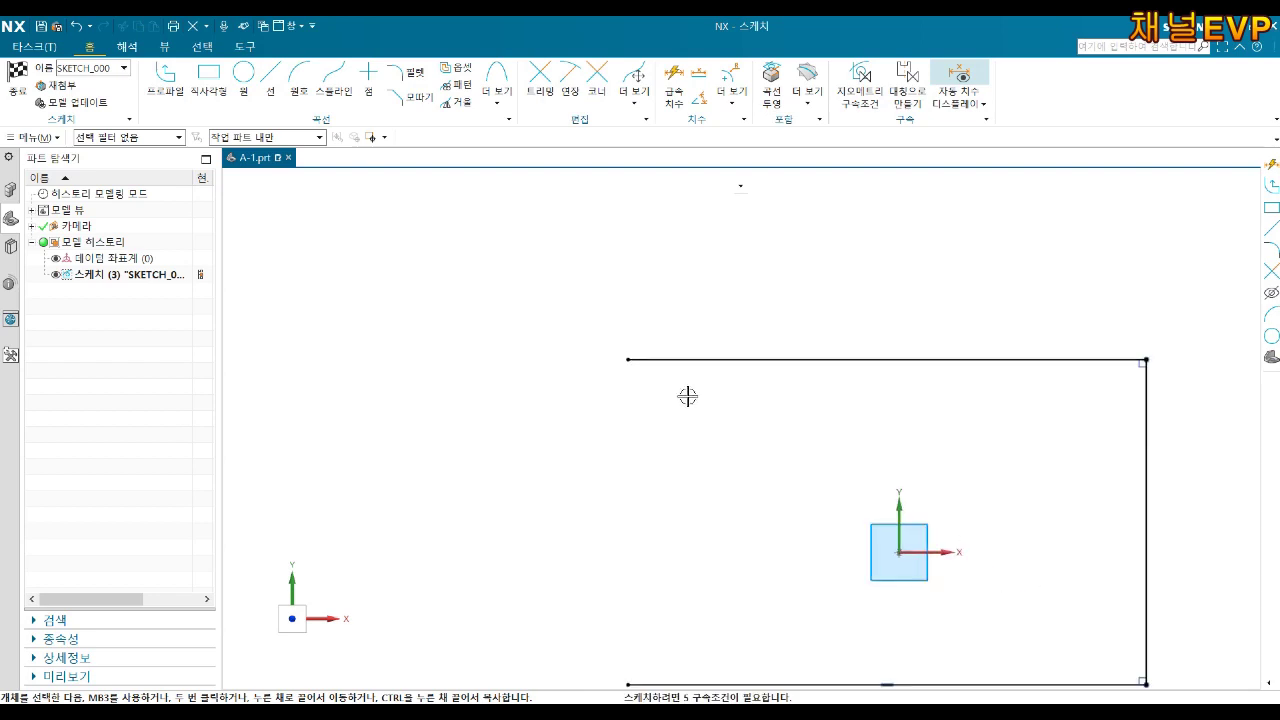
pyautogui.hotkey('ctrl', 'z')
pyautogui.scroll(2, 648, 363)
pyautogui.scroll(1, 610, 361)
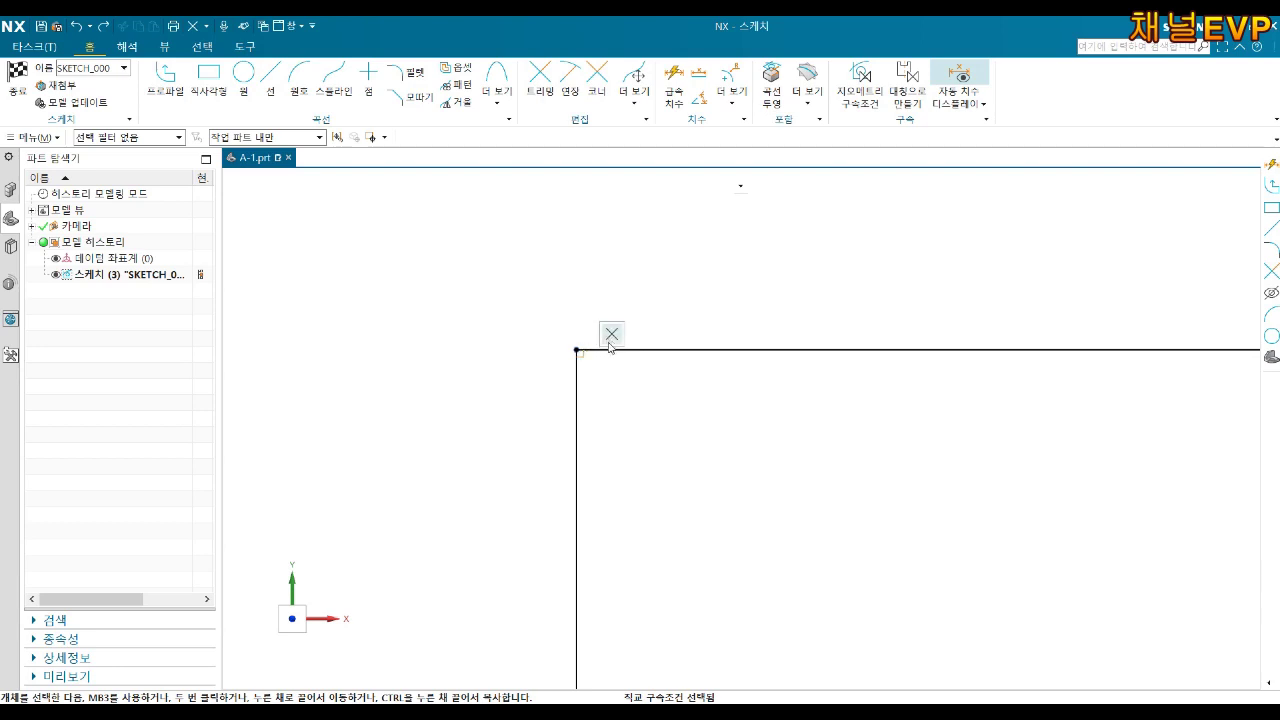
# - Delete the coincident constraints joining the top and right lines at the top-right corner
pyautogui.click(613, 343)
pyautogui.scroll(-2, 609, 377)
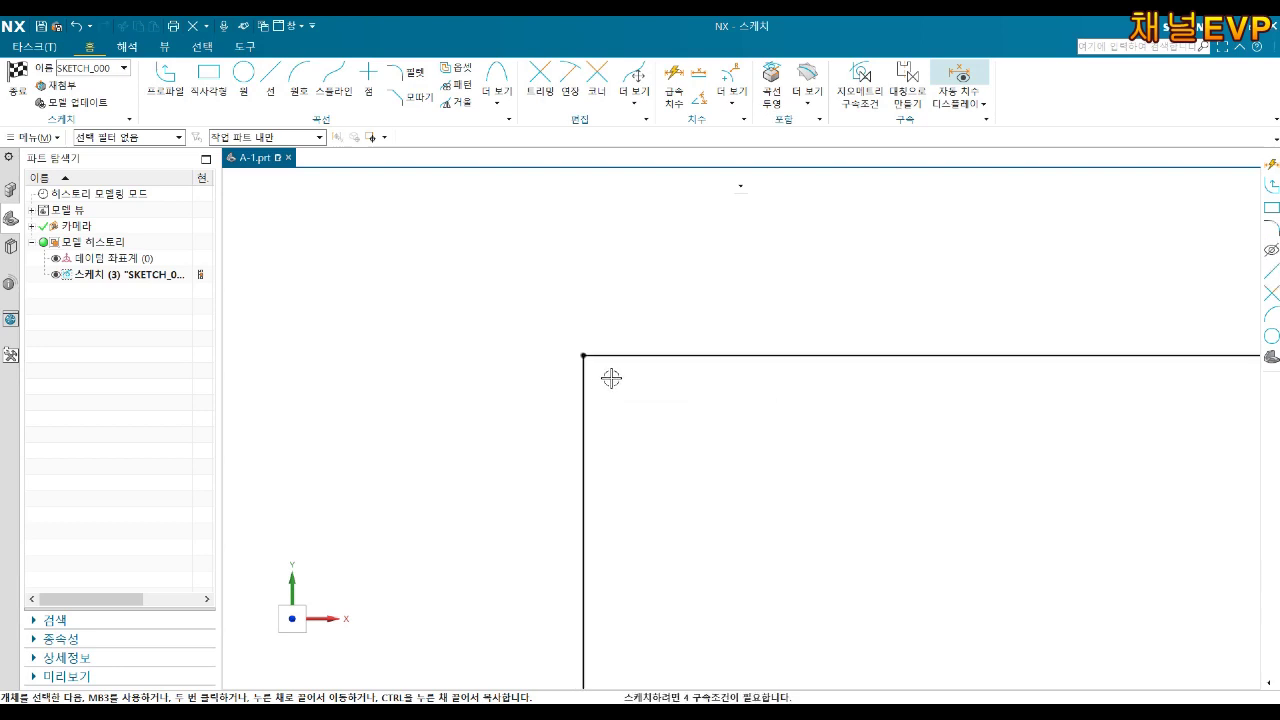
pyautogui.scroll(-1, 703, 380)
pyautogui.scroll(-1, 660, 331)
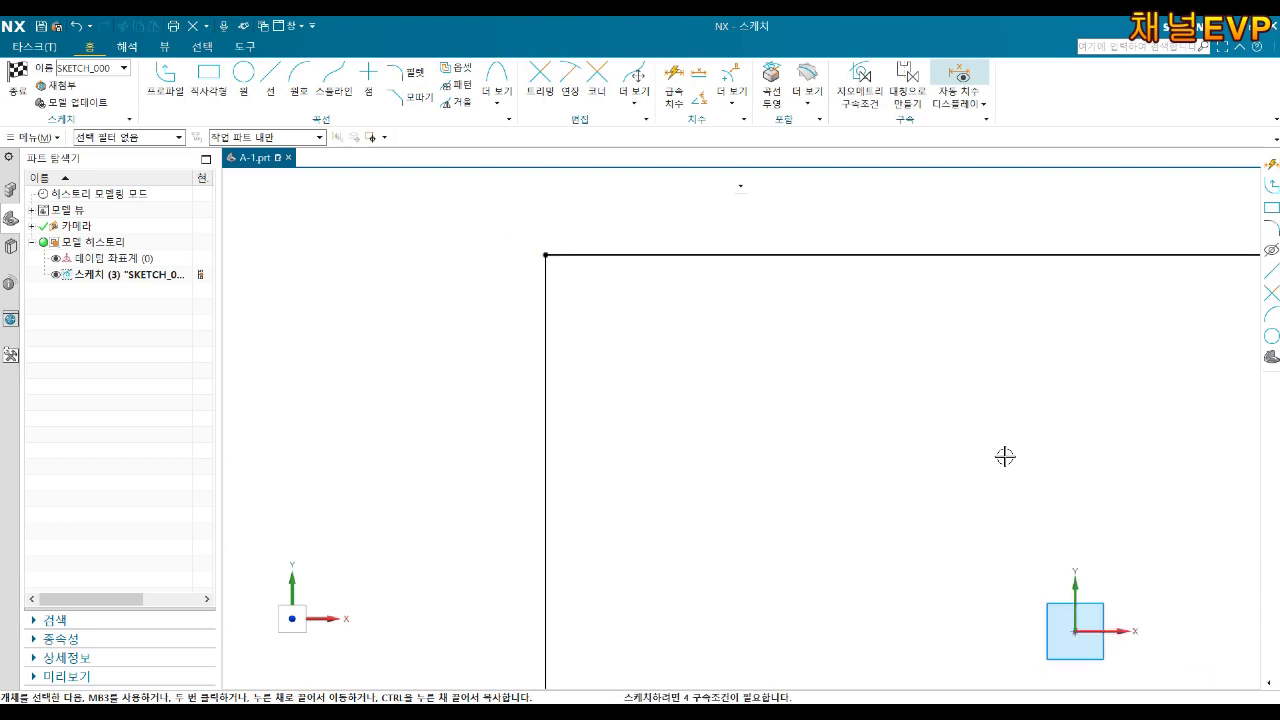
pyautogui.scroll(-2, 874, 357)
pyautogui.scroll(-1, 1000, 457)
pyautogui.scroll(1, 1046, 323)
pyautogui.scroll(3, 973, 205)
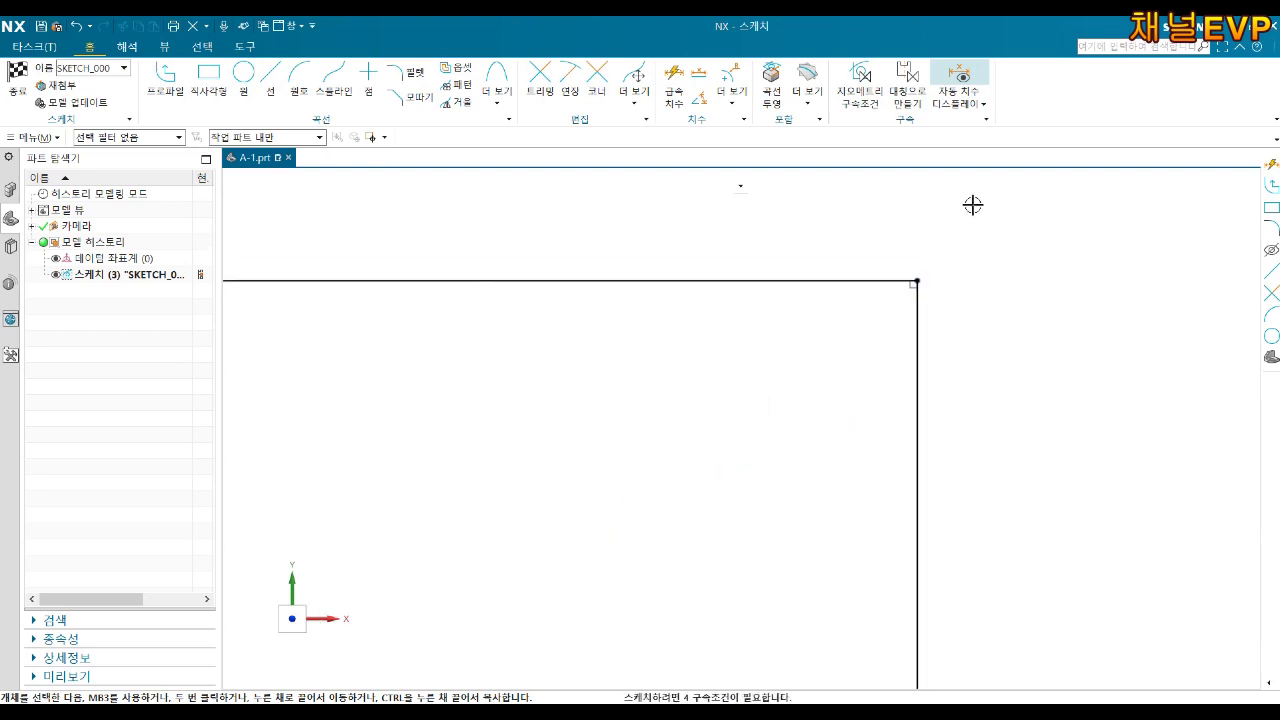
pyautogui.scroll(1, 973, 205)
pyautogui.click(887, 310)
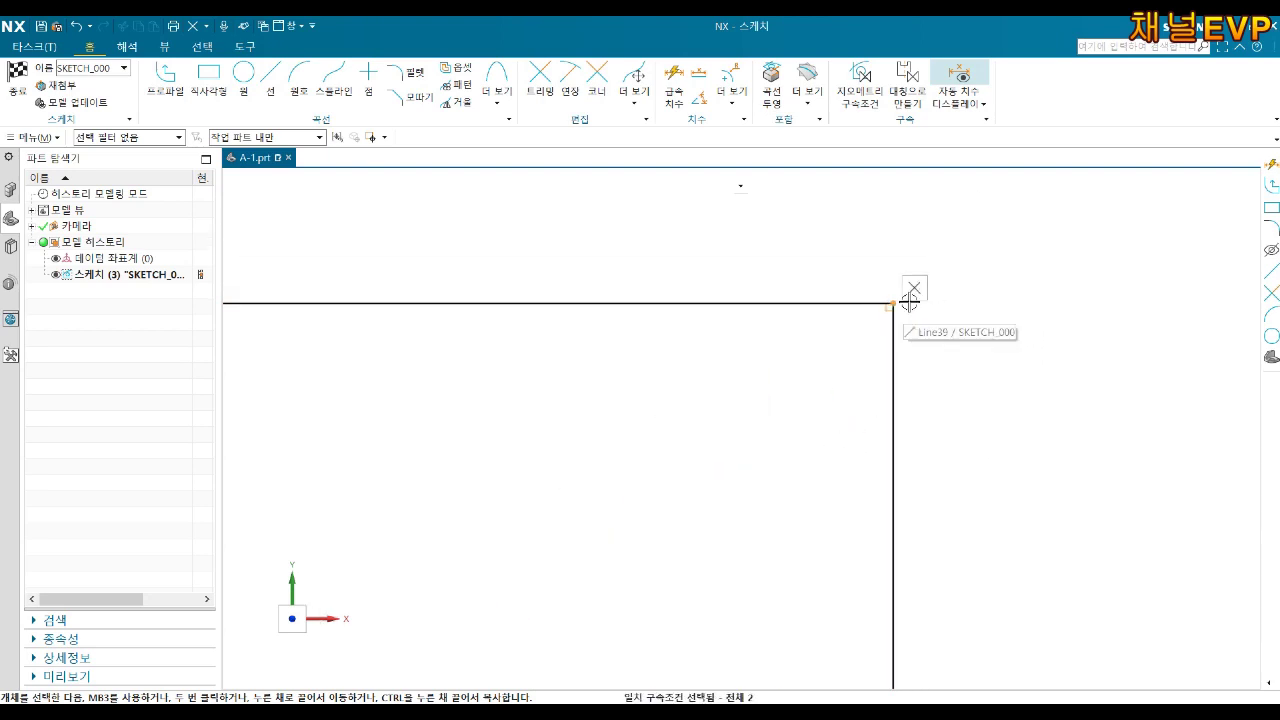
pyautogui.press('Delete')
pyautogui.scroll(-1, 917, 289)
pyautogui.scroll(-1, 908, 308)
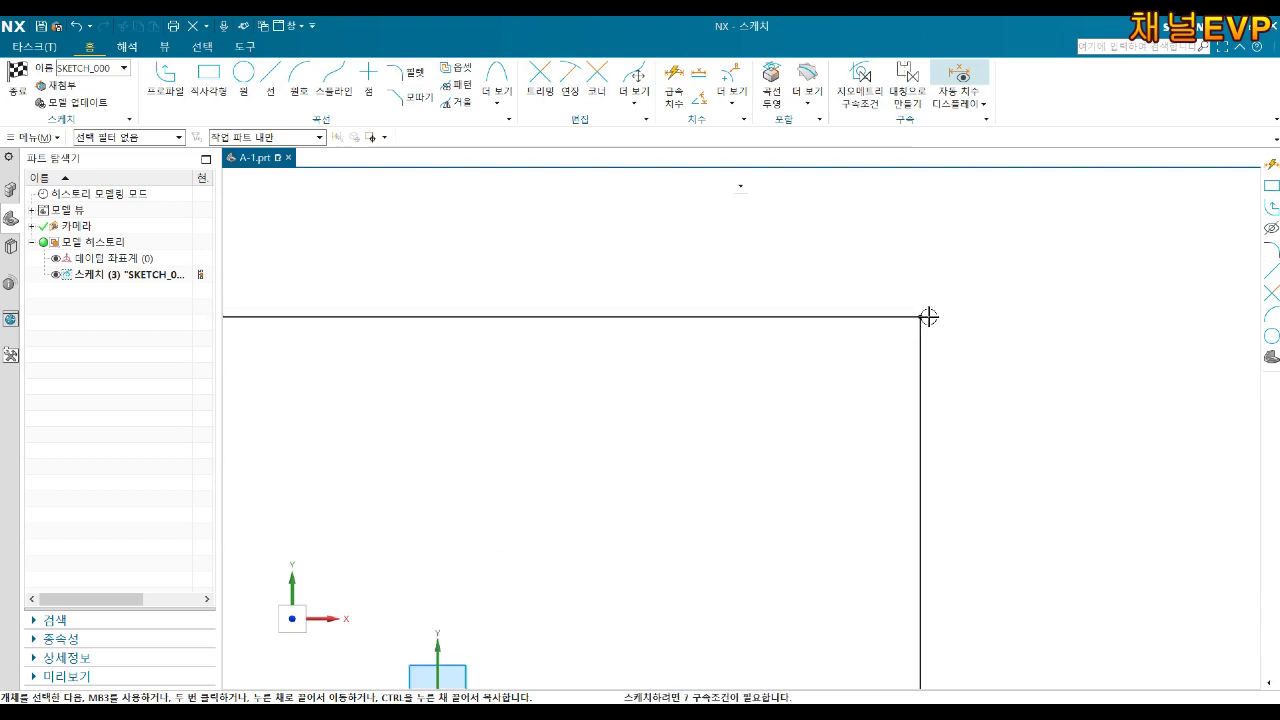
# - Drag the top and right lines apart, slanting the top line and opening the corner
pyautogui.moveTo(928, 316); pyautogui.dragTo(770, 388)
pyautogui.scroll(-1, 898, 386)
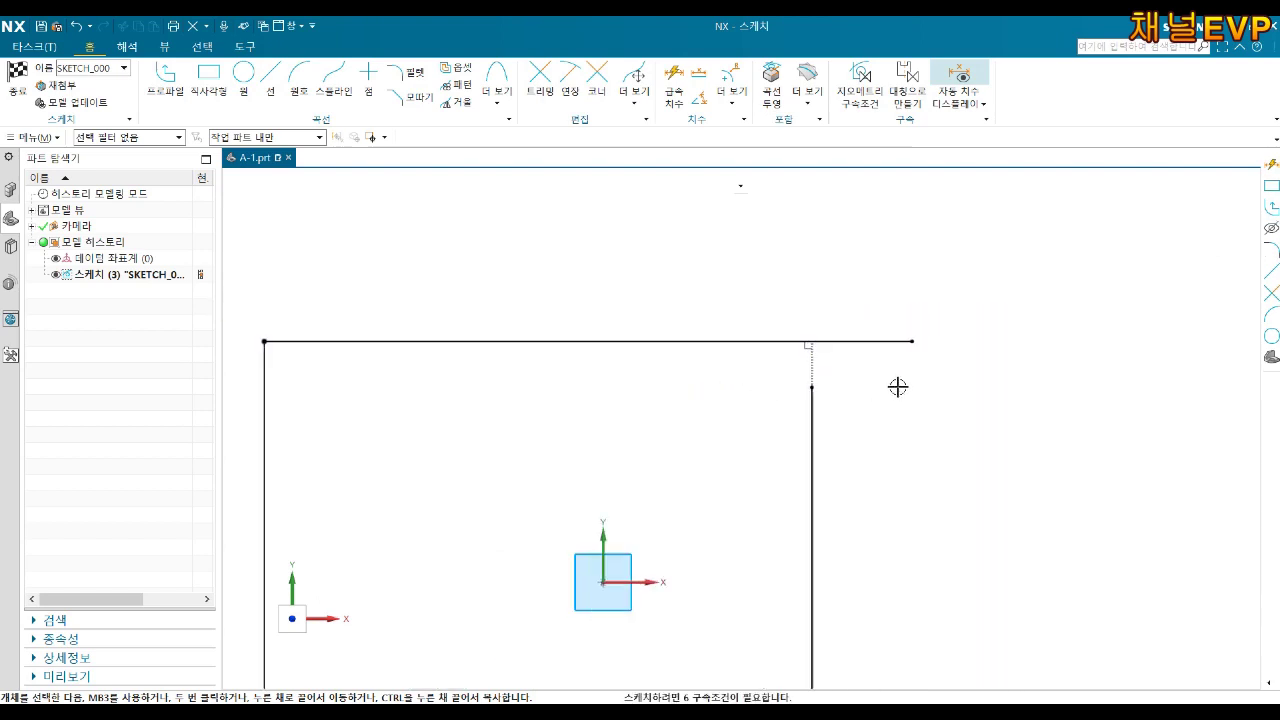
pyautogui.scroll(-3, 934, 443)
pyautogui.scroll(2, 903, 439)
pyautogui.scroll(3, 894, 417)
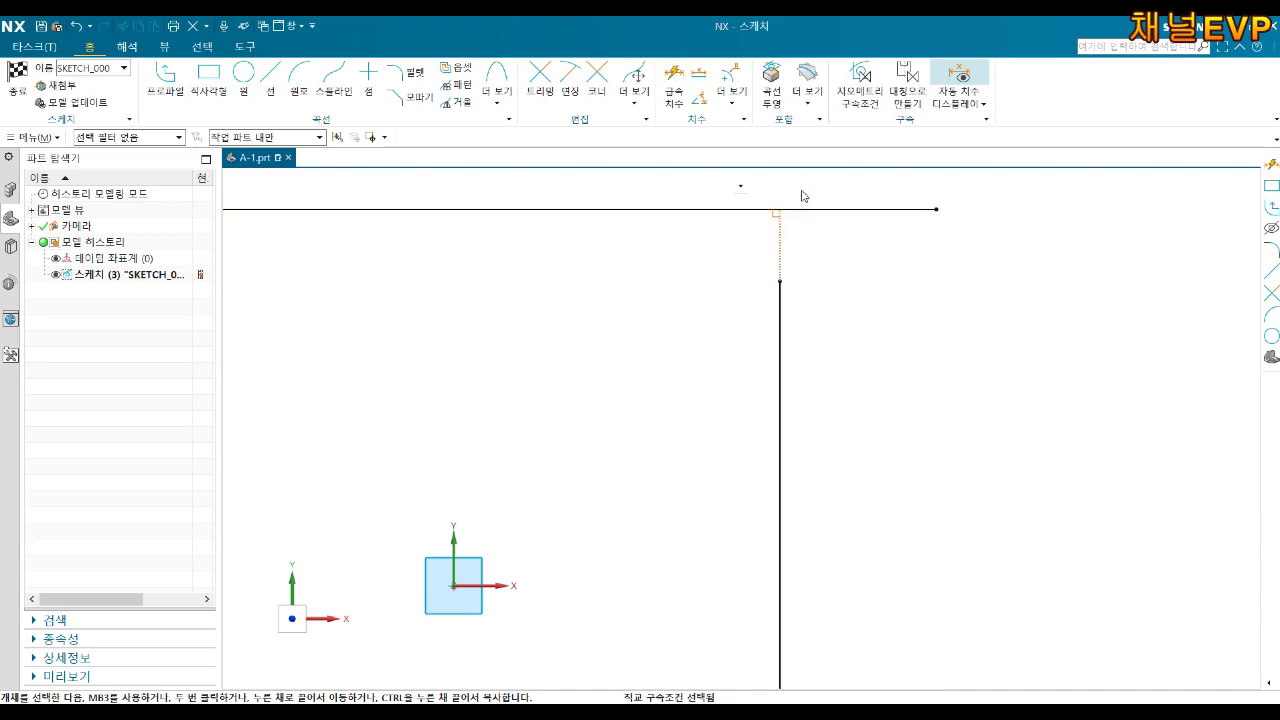
pyautogui.moveTo(934, 210); pyautogui.dragTo(697, 400)
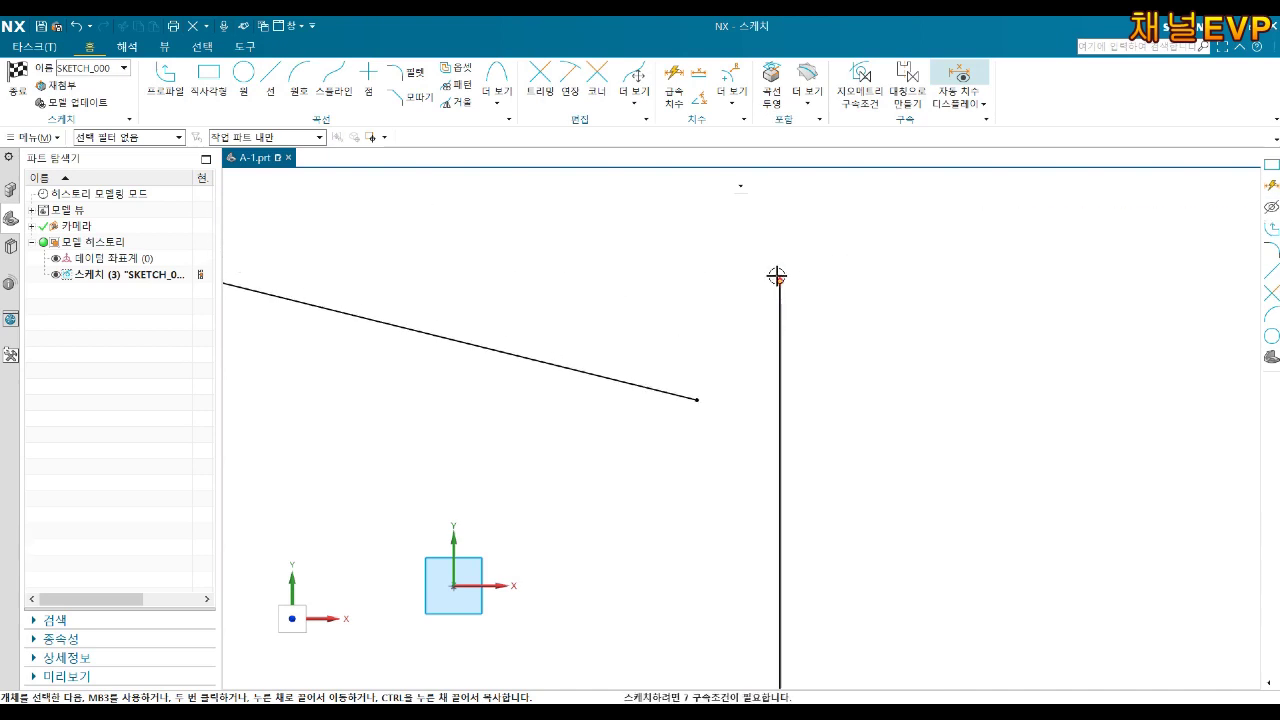
pyautogui.moveTo(777, 276); pyautogui.dragTo(872, 325)
pyautogui.scroll(6, 820, 349)
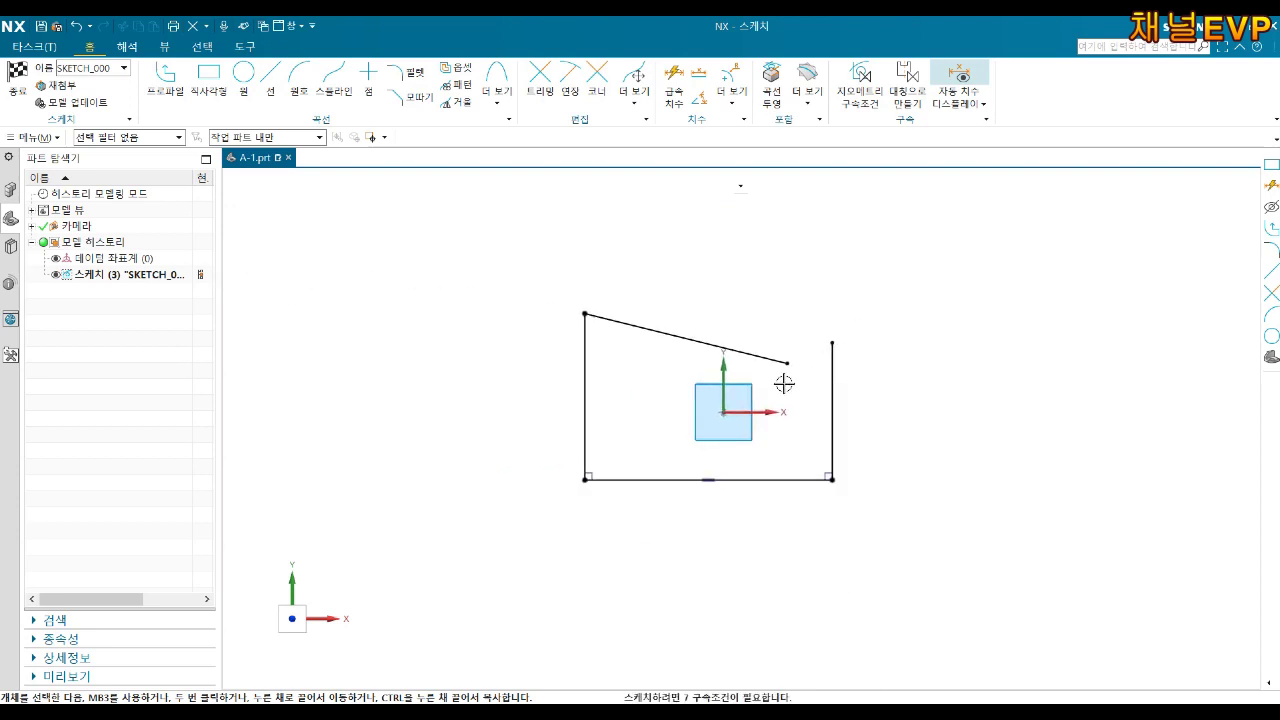
pyautogui.scroll(-4, 785, 300)
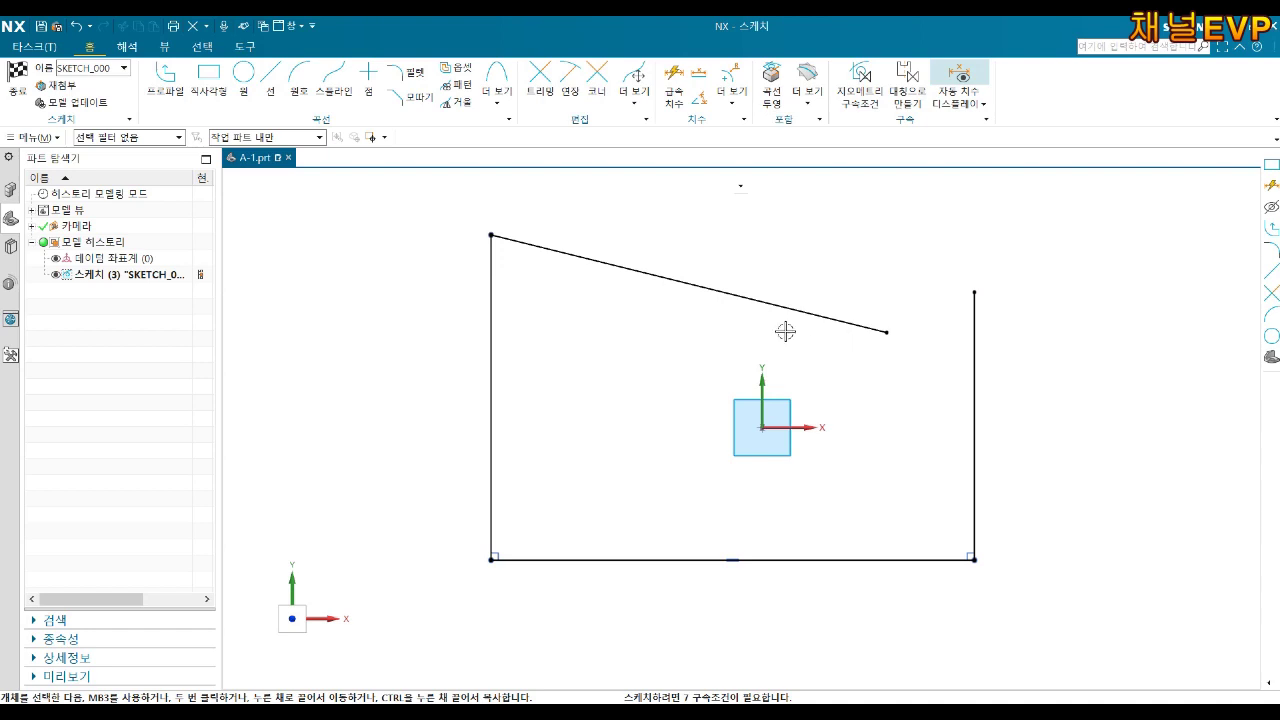
# - Pan and zoom to centre the sketch, then tilt it into a steep 3D view
pyautogui.moveTo(785, 331)
pyautogui.keyDown('shift'); pyautogui.mouseDown(button='middle')
pyautogui.moveTo(767, 341)
pyautogui.moveTo(957, 331)
pyautogui.moveTo(791, 323)
pyautogui.mouseUp(button='middle'); pyautogui.keyUp('shift')
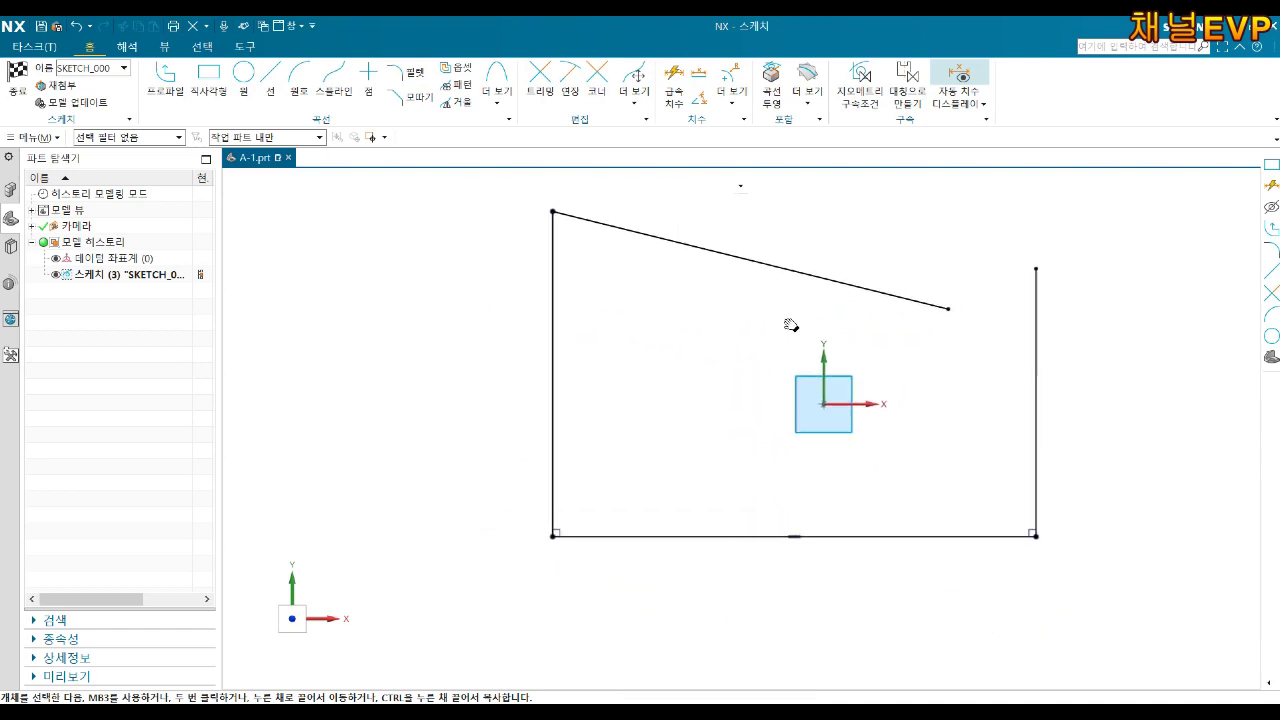
pyautogui.scroll(-1, 874, 335)
pyautogui.scroll(5, 874, 335)
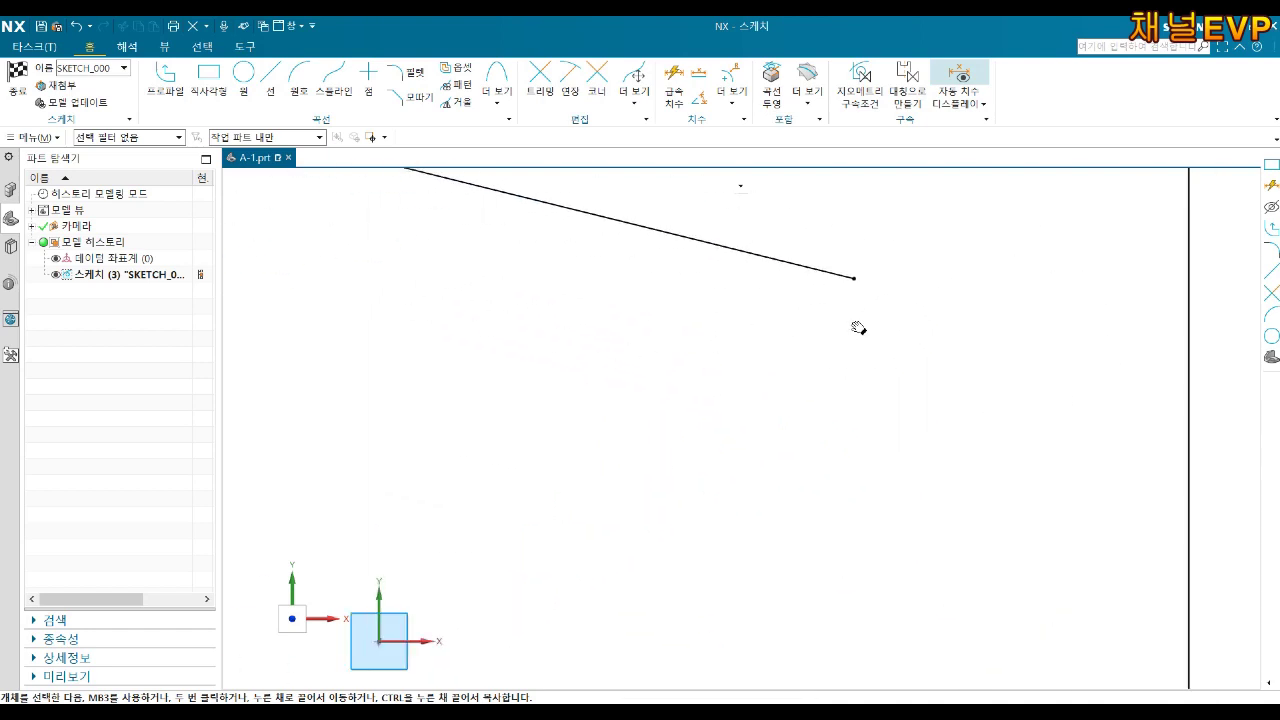
pyautogui.scroll(-5, 800, 352)
pyautogui.keyDown('shift'); pyautogui.moveTo(720, 354); pyautogui.dragTo(797, 363, button='middle'); pyautogui.keyUp('shift')
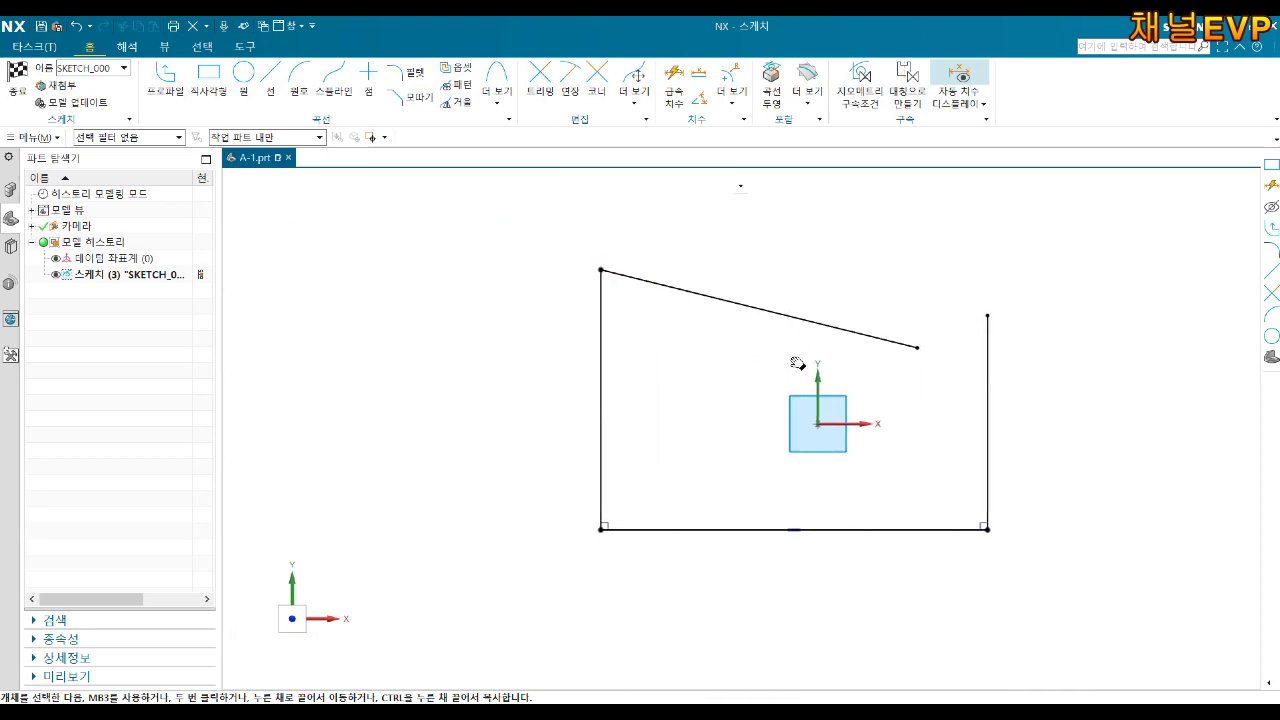
pyautogui.scroll(3, 790, 372)
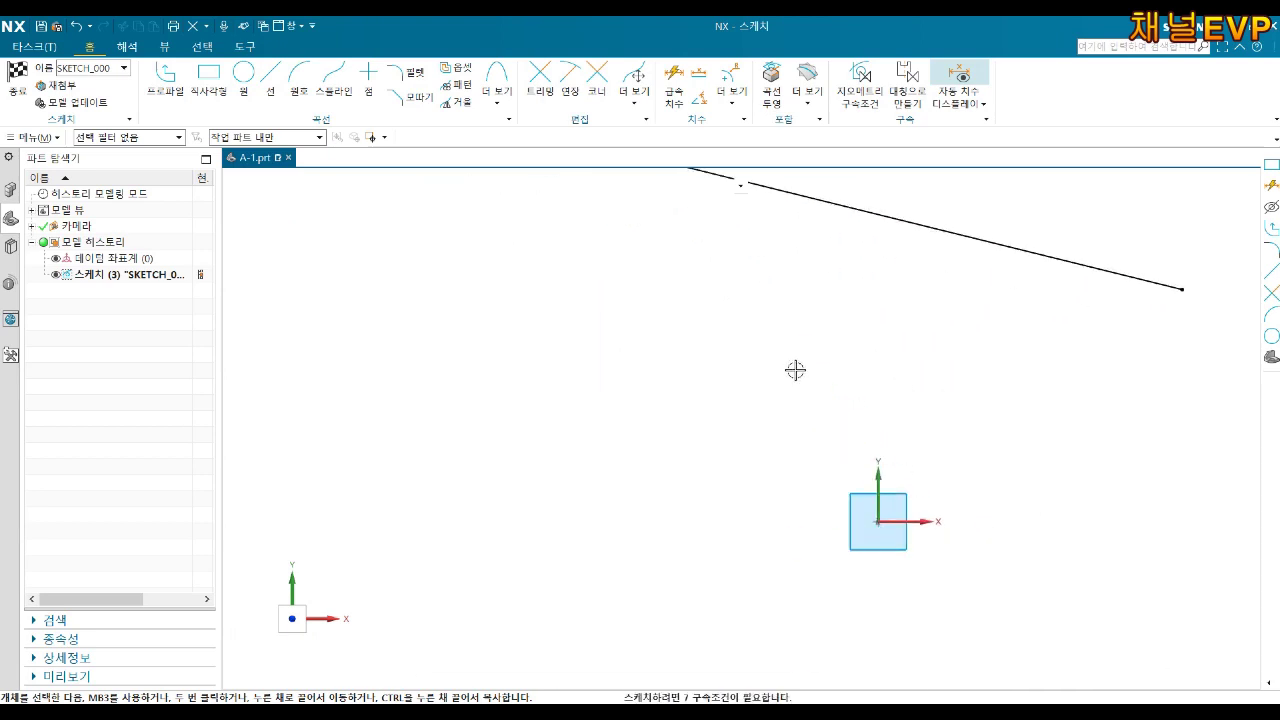
pyautogui.scroll(2, 796, 366)
pyautogui.scroll(-4, 797, 364)
pyautogui.scroll(2, 803, 364)
pyautogui.scroll(3, 805, 363)
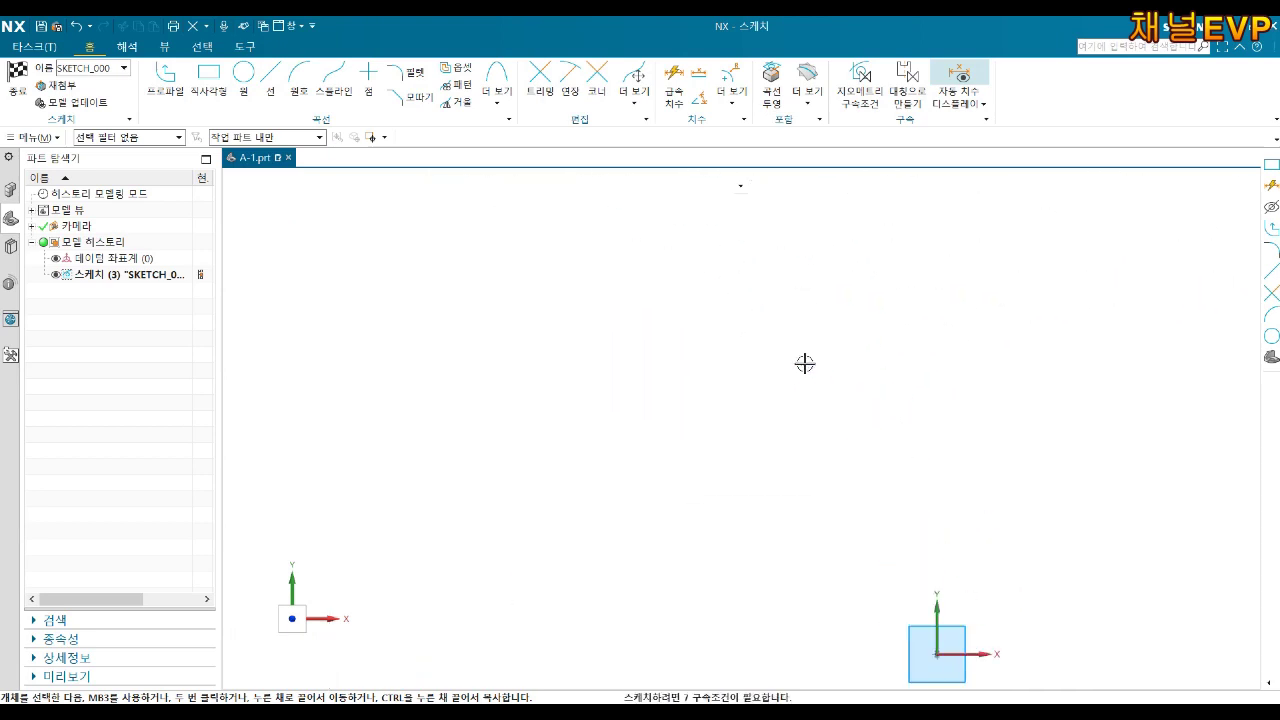
pyautogui.moveTo(805, 363)
pyautogui.keyDown('shift'); pyautogui.mouseDown(button='middle')
pyautogui.moveTo(626, 389)
pyautogui.moveTo(722, 386)
pyautogui.mouseUp(button='middle'); pyautogui.keyUp('shift')
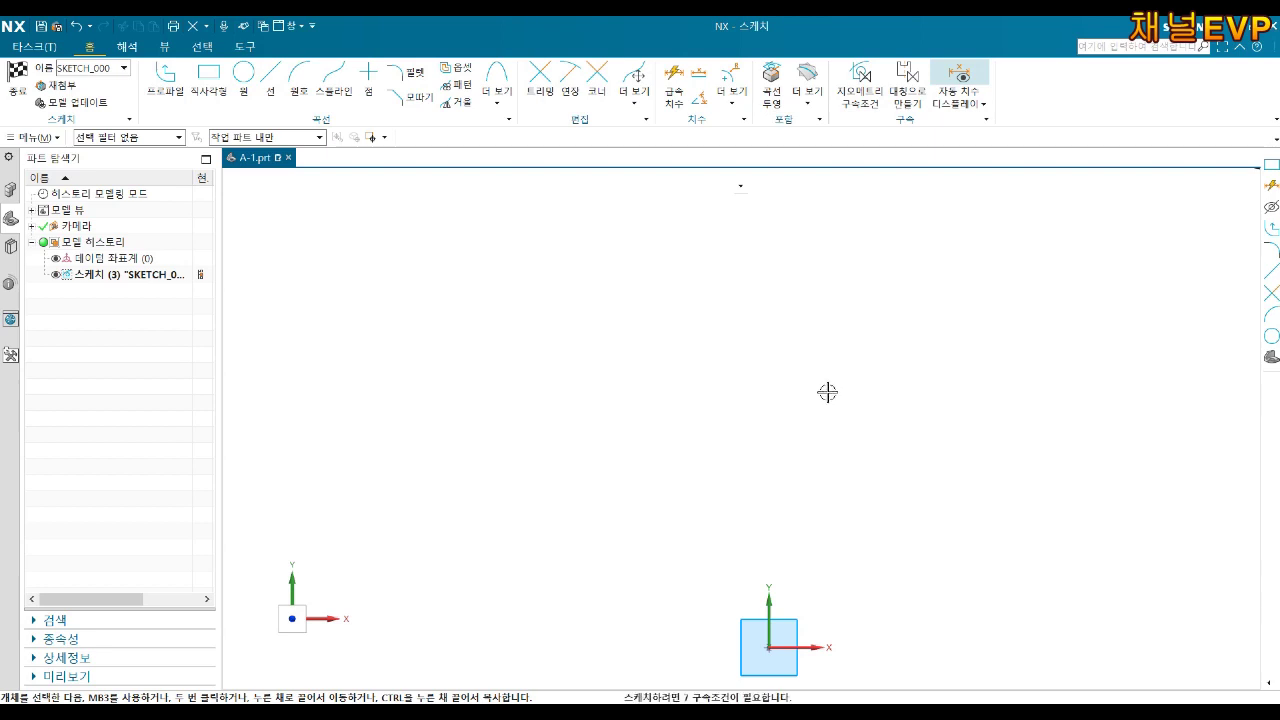
pyautogui.moveTo(827, 392)
pyautogui.keyDown('shift'); pyautogui.mouseDown(button='middle')
pyautogui.moveTo(677, 289)
pyautogui.moveTo(729, 331)
pyautogui.moveTo(803, 354)
pyautogui.moveTo(873, 354)
pyautogui.mouseUp(button='middle'); pyautogui.keyUp('shift')
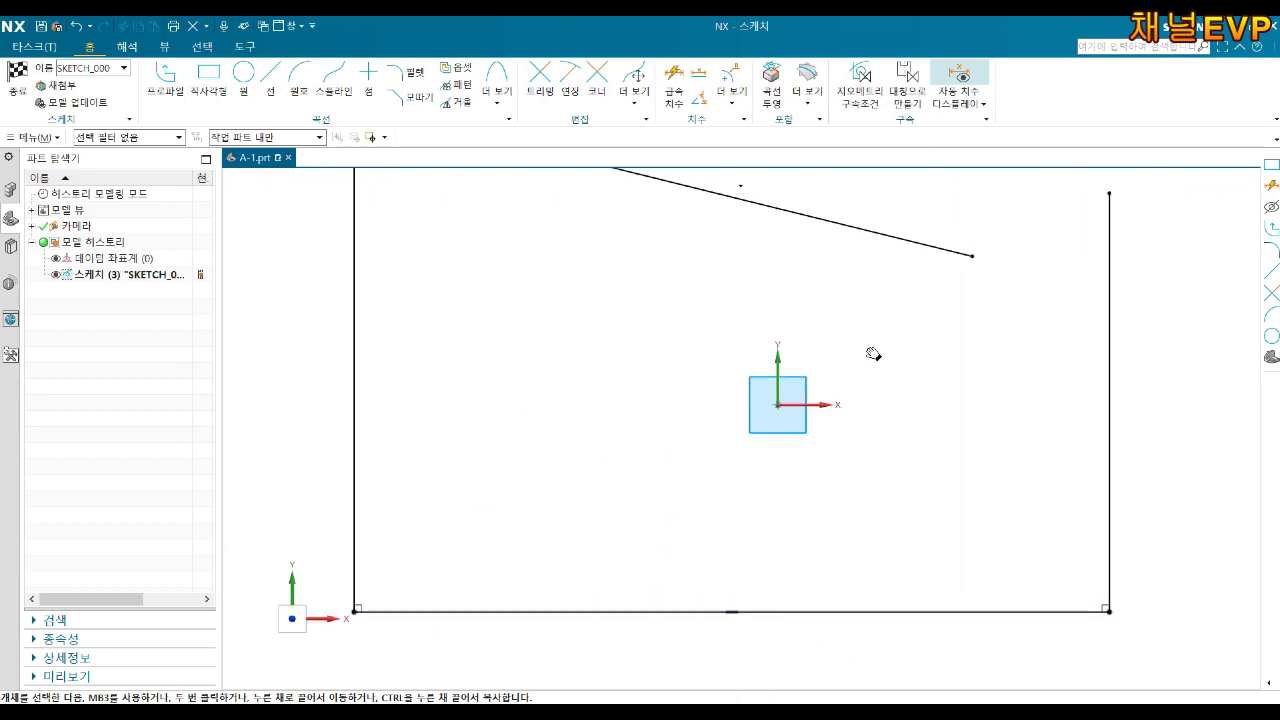
pyautogui.scroll(-4, 855, 300)
pyautogui.scroll(3, 754, 260)
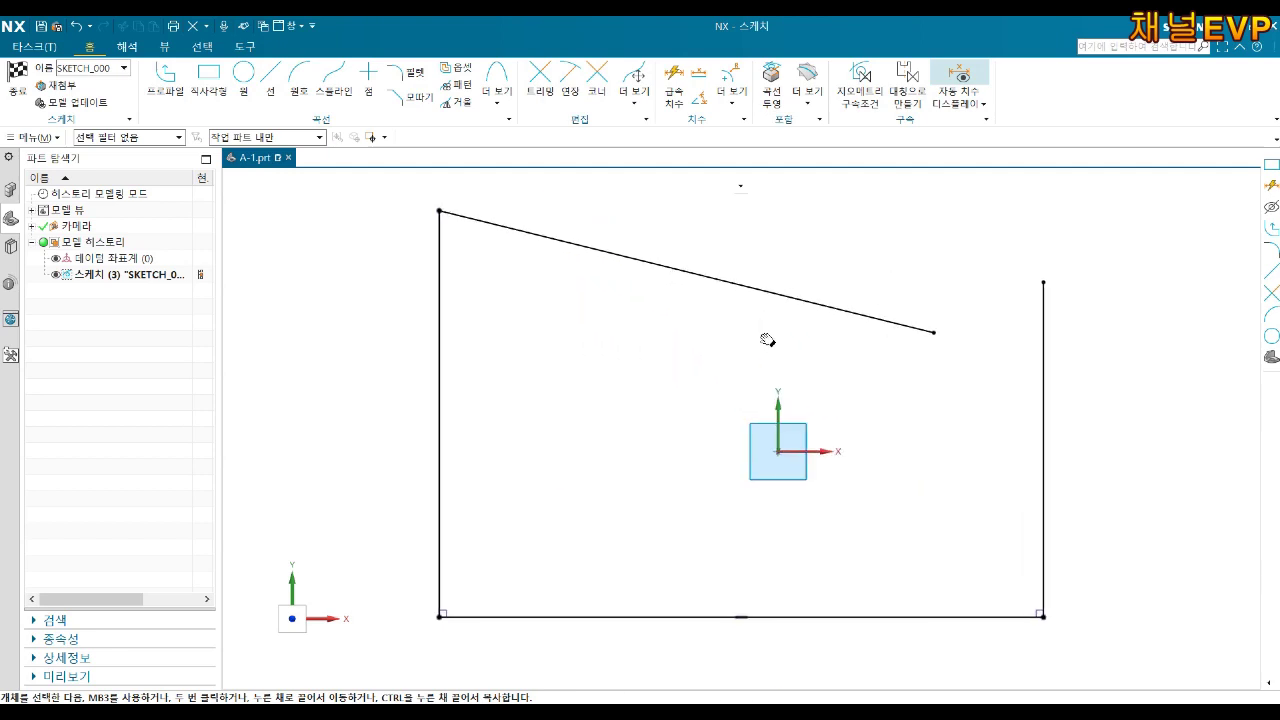
pyautogui.keyDown('shift'); pyautogui.moveTo(767, 340); pyautogui.dragTo(785, 345, button='middle'); pyautogui.keyUp('shift')
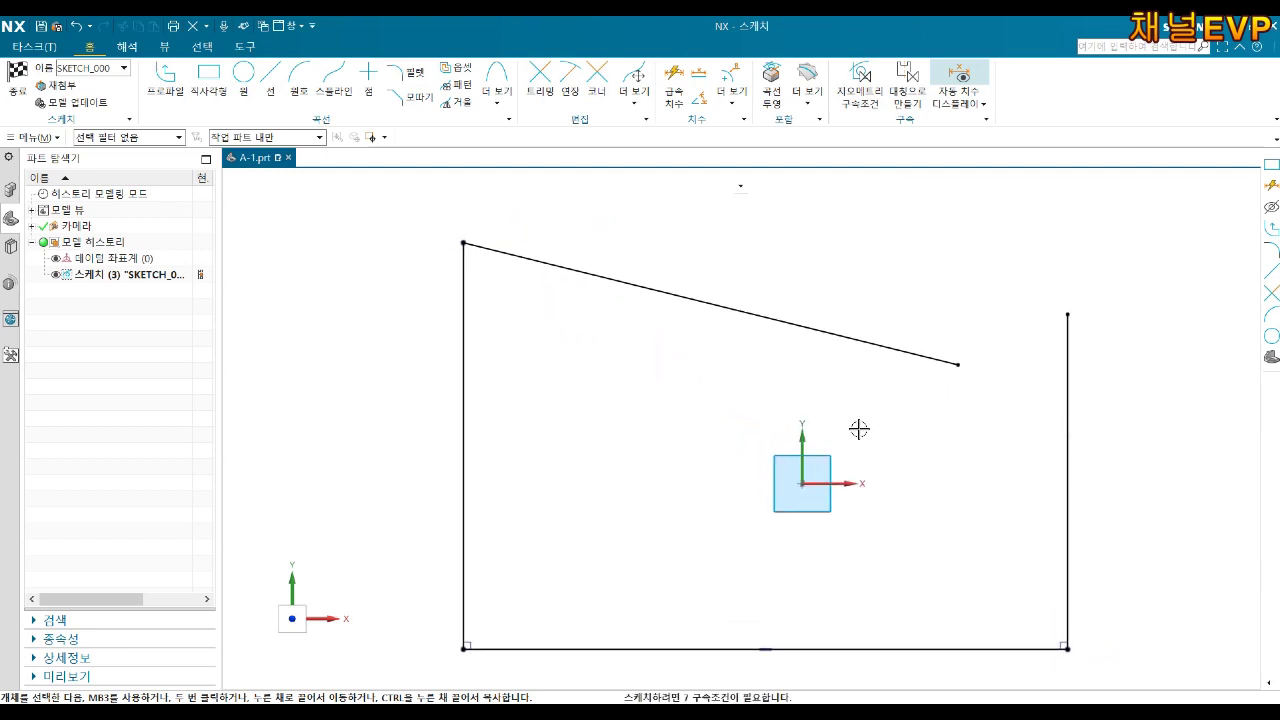
pyautogui.moveTo(830, 461)
pyautogui.mouseDown(button='middle')
pyautogui.moveTo(883, 451)
pyautogui.moveTo(846, 523)
pyautogui.moveTo(951, 400)
pyautogui.moveTo(968, 427)
pyautogui.moveTo(903, 451)
pyautogui.moveTo(734, 420)
pyautogui.moveTo(709, 343)
pyautogui.moveTo(728, 362)
pyautogui.moveTo(714, 417)
pyautogui.moveTo(657, 411)
pyautogui.mouseUp(button='middle')
pyautogui.moveTo(716, 443)
pyautogui.mouseDown(button='middle')
pyautogui.moveTo(846, 337)
pyautogui.moveTo(716, 413)
pyautogui.moveTo(834, 354)
pyautogui.moveTo(771, 406)
pyautogui.moveTo(826, 397)
pyautogui.moveTo(797, 440)
pyautogui.moveTo(777, 434)
pyautogui.moveTo(808, 363)
pyautogui.moveTo(702, 402)
pyautogui.mouseUp(button='middle')
# - Orient the view face-on to the sketch, then tilt it edge-on again
pyautogui.rightClick(652, 261)
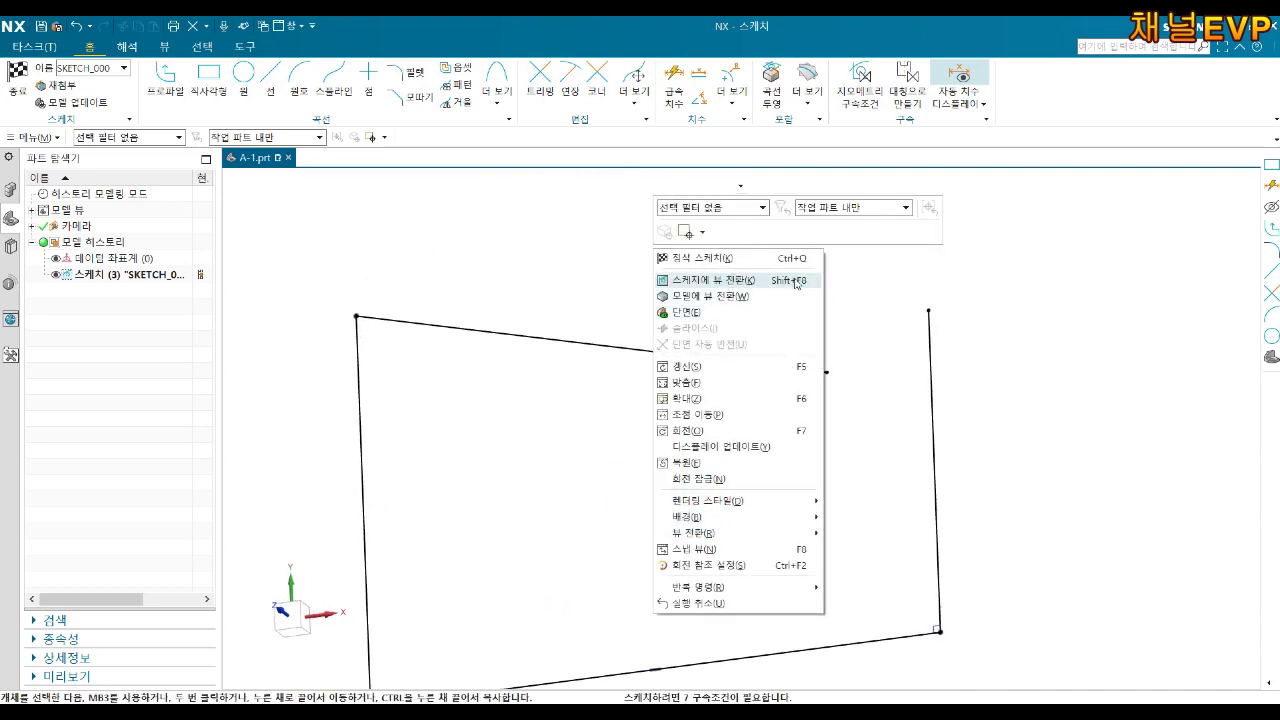
pyautogui.click(746, 283)
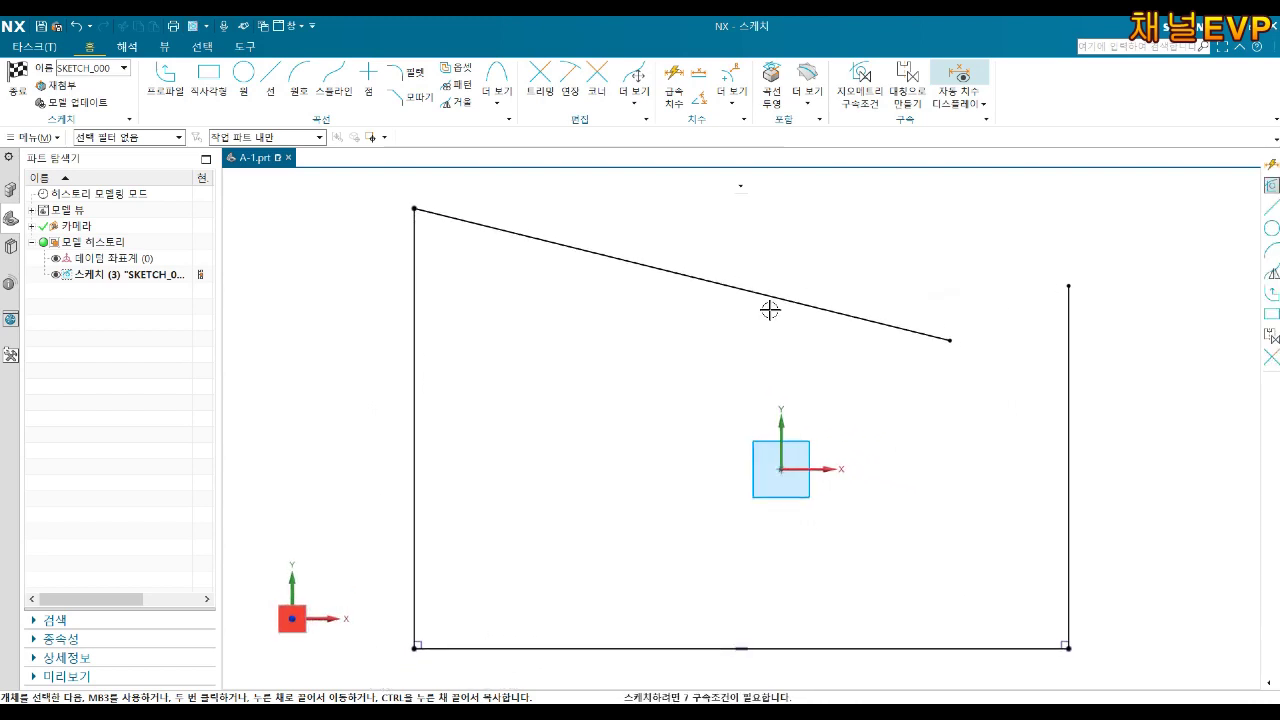
pyautogui.moveTo(769, 315)
pyautogui.mouseDown(button='middle')
pyautogui.moveTo(800, 400)
pyautogui.moveTo(740, 355)
pyautogui.mouseUp(button='middle')
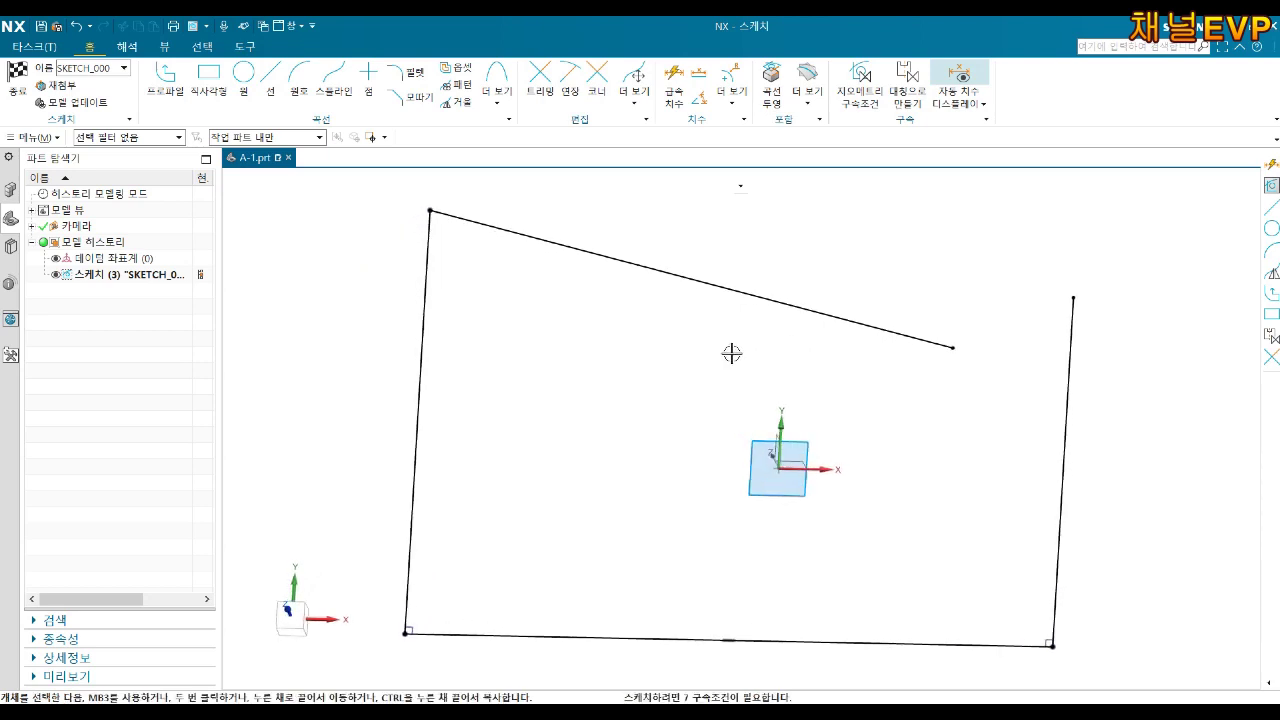
pyautogui.scroll(-3, 745, 375)
pyautogui.scroll(3, 771, 377)
pyautogui.scroll(-2, 783, 379)
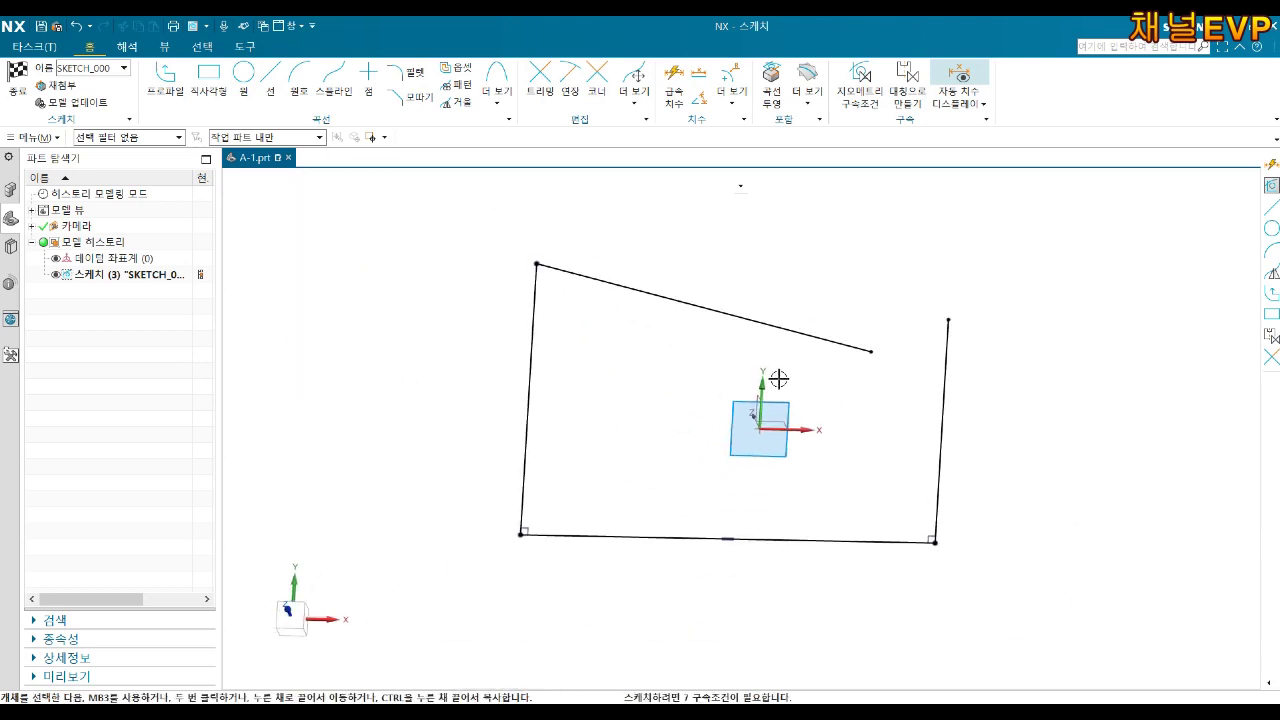
pyautogui.moveTo(778, 379)
pyautogui.mouseDown(button='middle')
pyautogui.moveTo(685, 423)
pyautogui.moveTo(898, 331)
pyautogui.mouseUp(button='middle')
# - Reorient the view to the sketch plane, zoom out, and shift the sketch left
pyautogui.rightClick(925, 238)
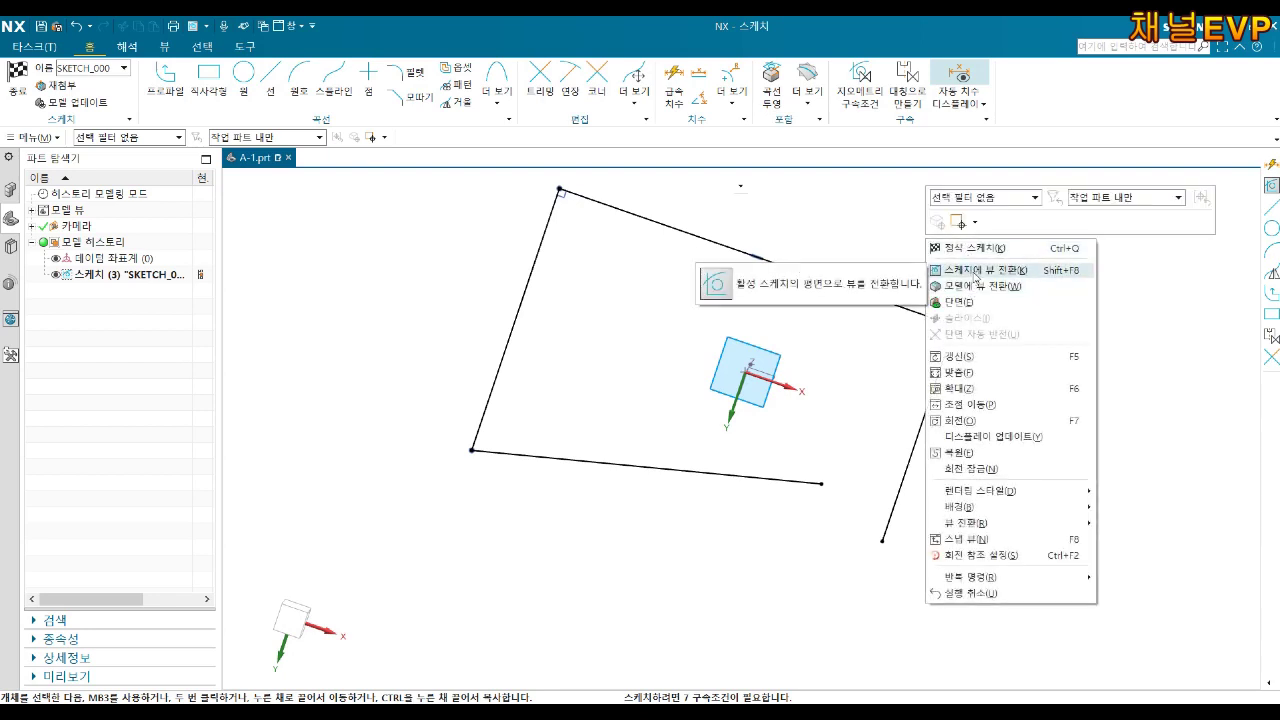
pyautogui.click(976, 270)
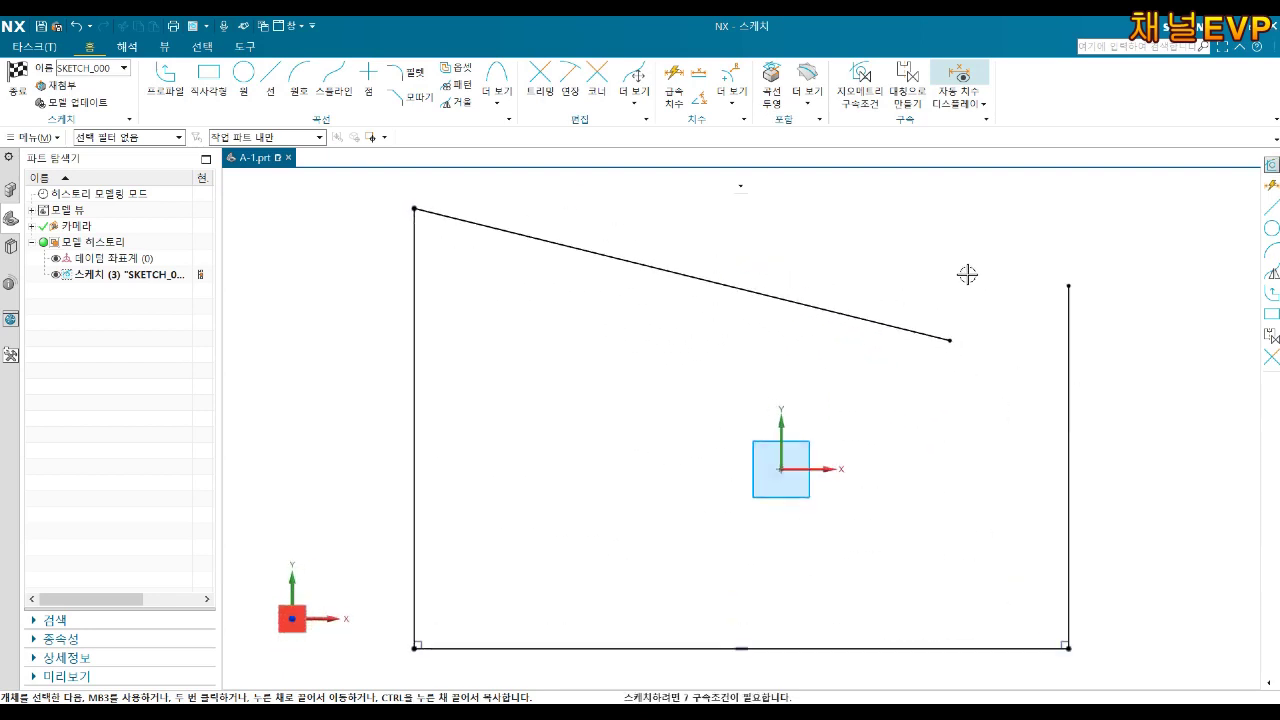
pyautogui.scroll(-3, 870, 419)
pyautogui.moveTo(900, 443)
pyautogui.keyDown('shift'); pyautogui.mouseDown(button='middle')
pyautogui.moveTo(871, 397)
pyautogui.moveTo(691, 414)
pyautogui.moveTo(803, 406)
pyautogui.mouseUp(button='middle'); pyautogui.keyUp('shift')
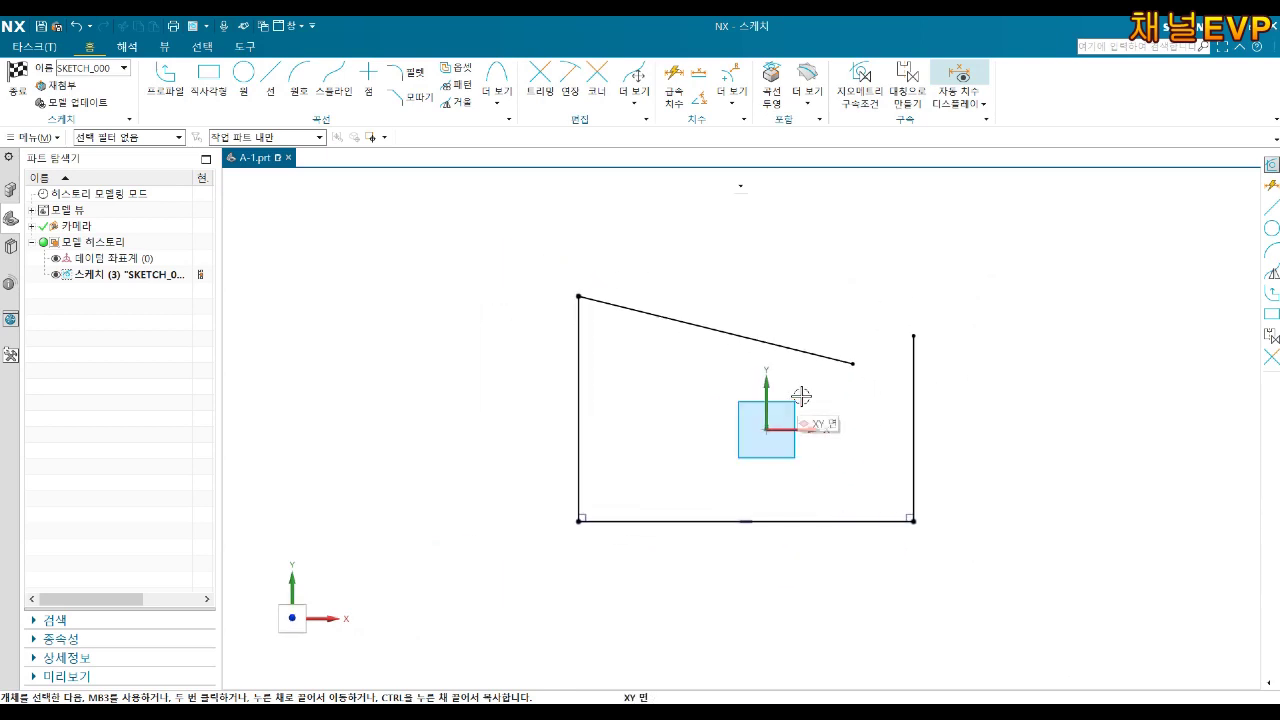
# - Make the sloped top line's right end coincident with the right line's top endpoint
pyautogui.scroll(3, 801, 397)
pyautogui.scroll(1, 794, 437)
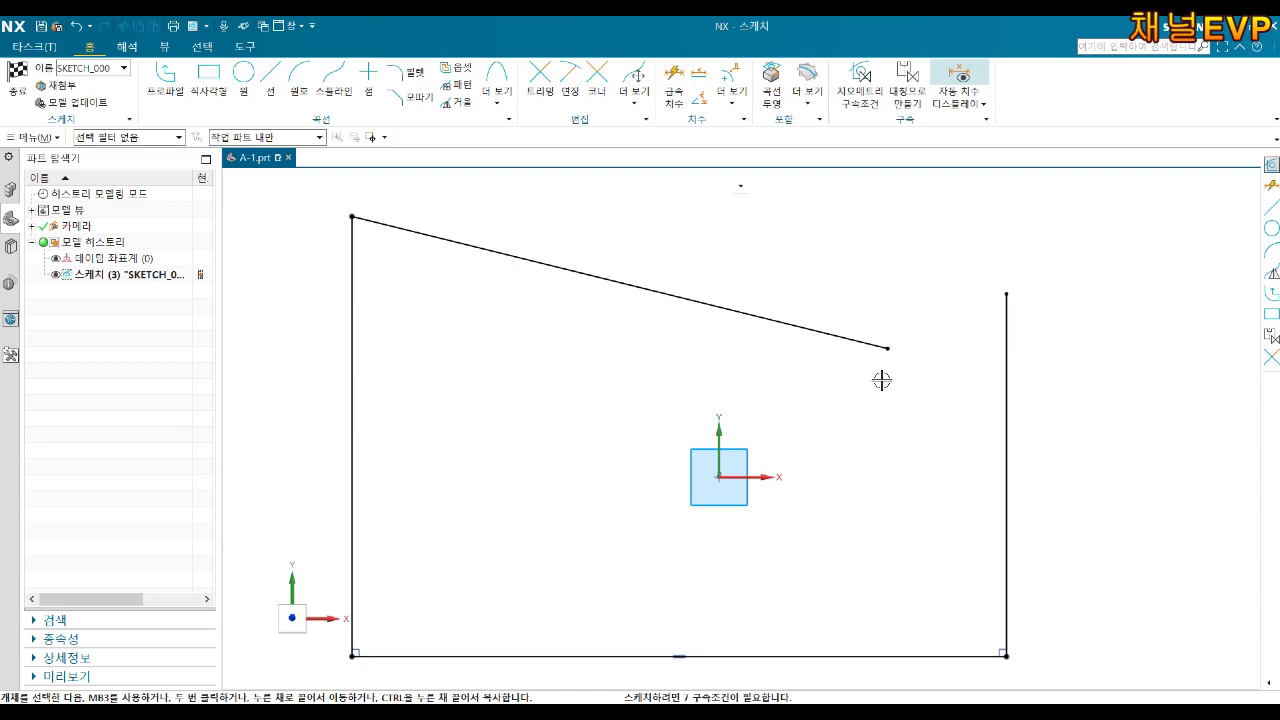
pyautogui.moveTo(887, 348); pyautogui.dragTo(879, 301)
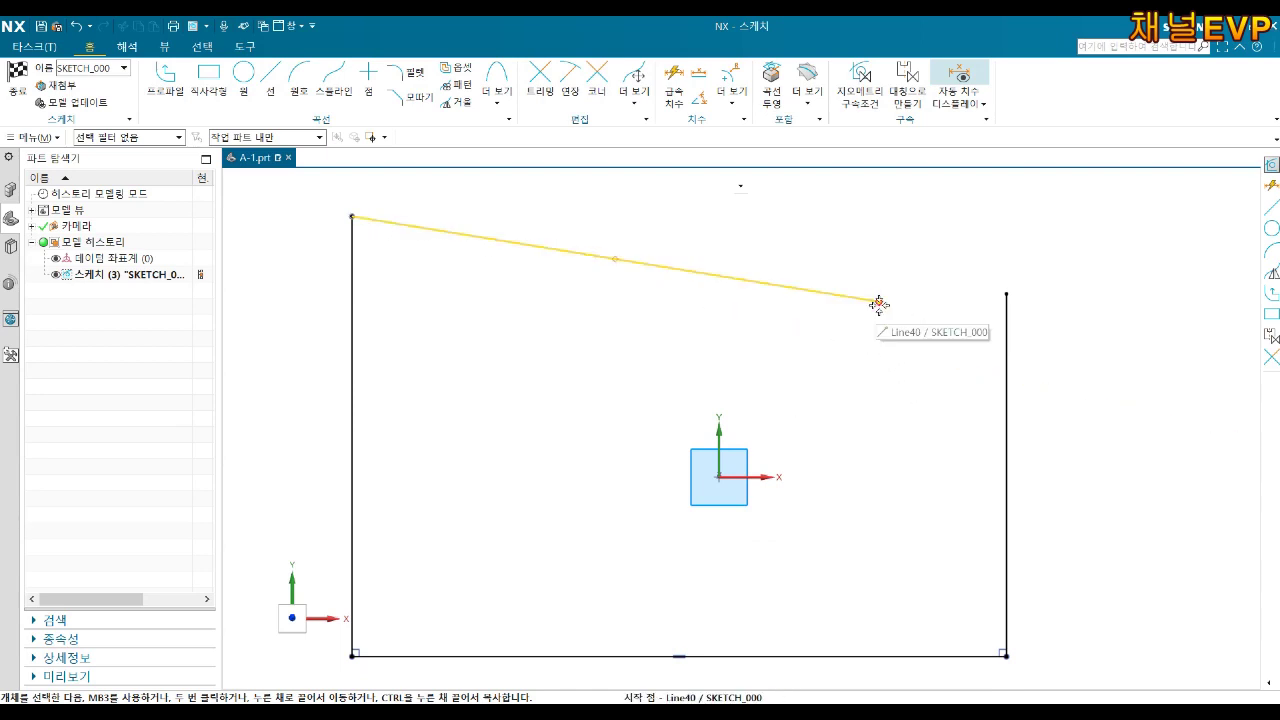
pyautogui.click(878, 302)
pyautogui.click(1003, 292)
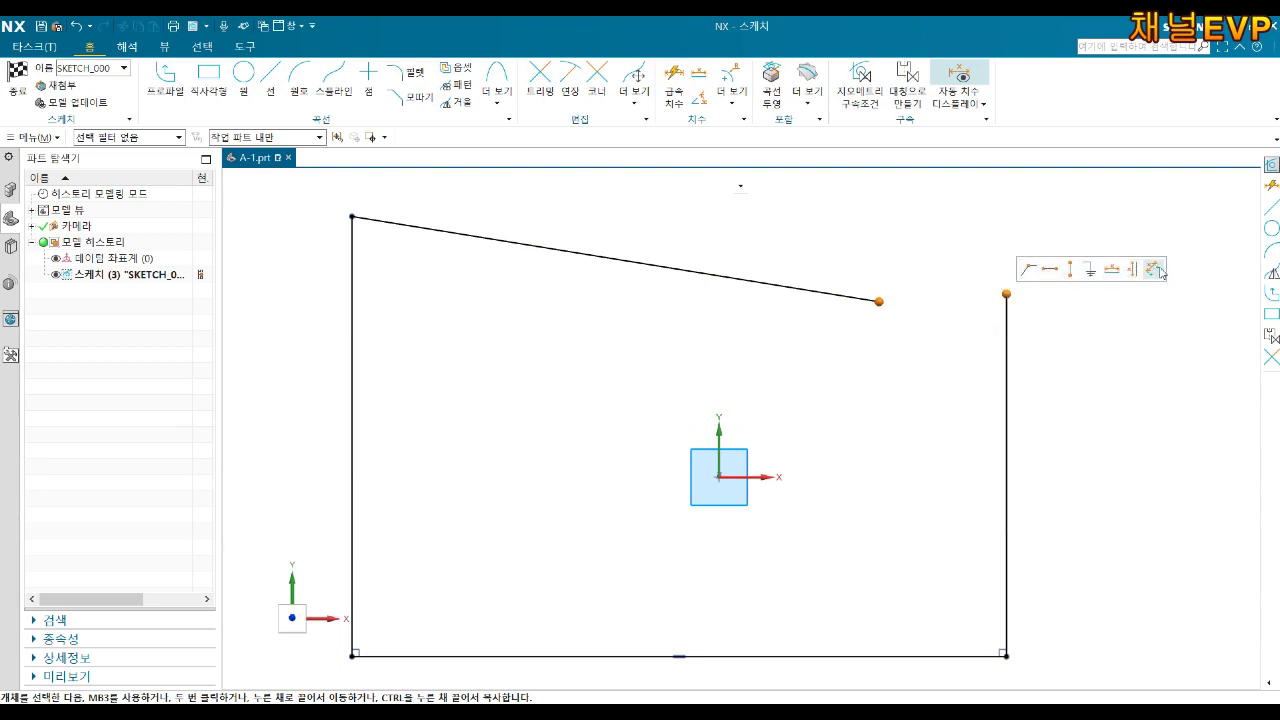
pyautogui.click(1028, 270)
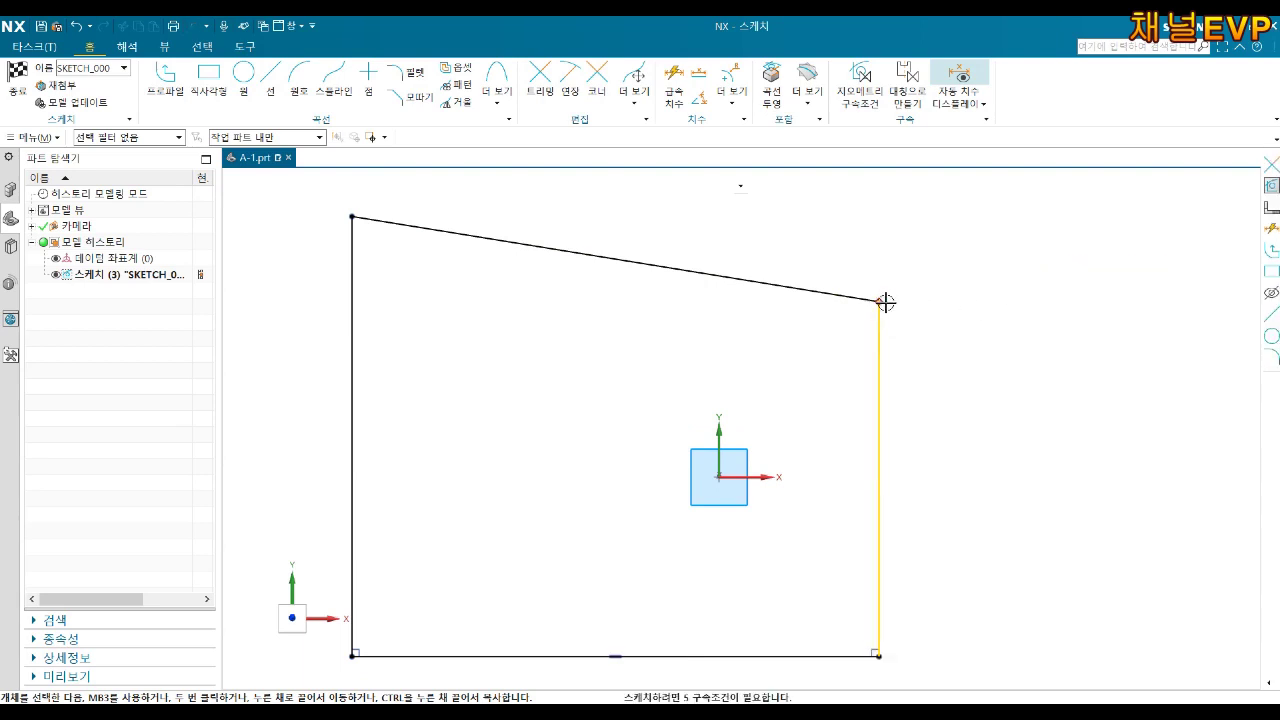
# - Make the top line perpendicular to the right side, then drag corners to resize the rectangle
pyautogui.scroll(-1, 884, 344)
pyautogui.scroll(-1, 882, 350)
pyautogui.keyDown('shift'); pyautogui.moveTo(829, 480); pyautogui.dragTo(846, 408, button='middle'); pyautogui.keyUp('shift')
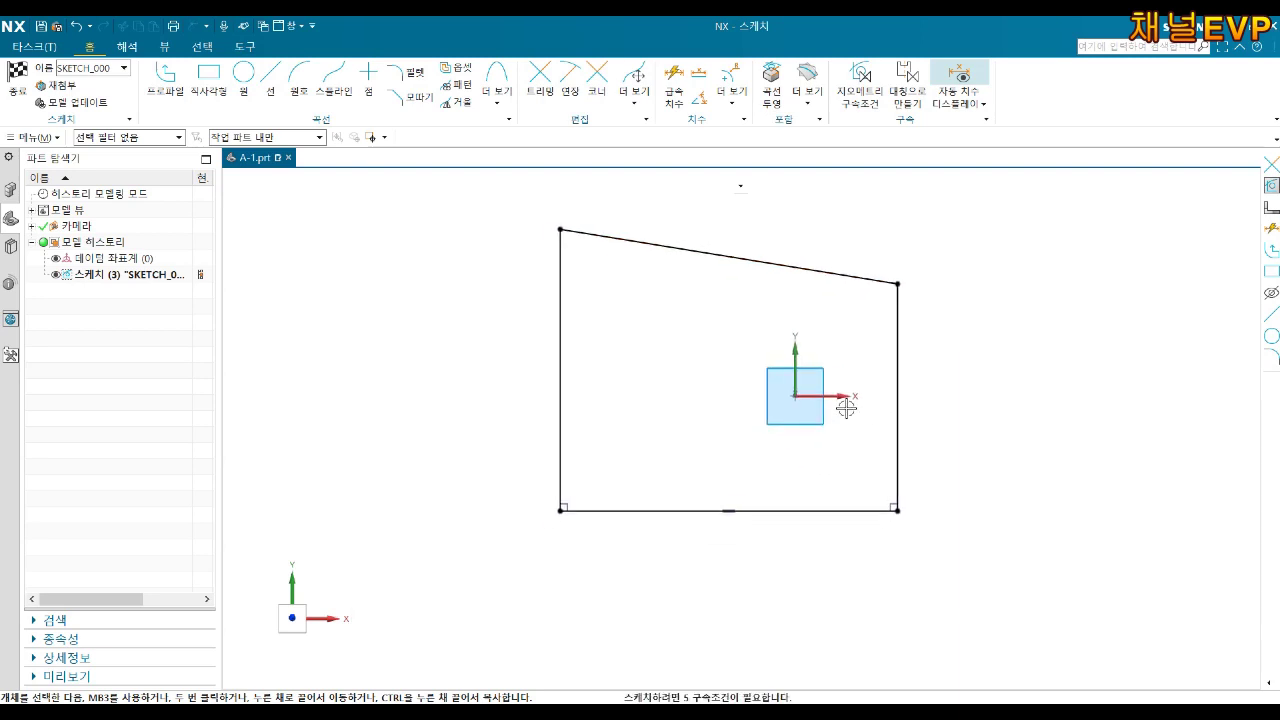
pyautogui.moveTo(895, 282)
pyautogui.mouseDown()
pyautogui.moveTo(845, 338)
pyautogui.moveTo(950, 256)
pyautogui.moveTo(917, 244)
pyautogui.moveTo(920, 196)
pyautogui.moveTo(954, 246)
pyautogui.moveTo(911, 200)
pyautogui.moveTo(921, 212)
pyautogui.mouseUp()
pyautogui.click(893, 216)
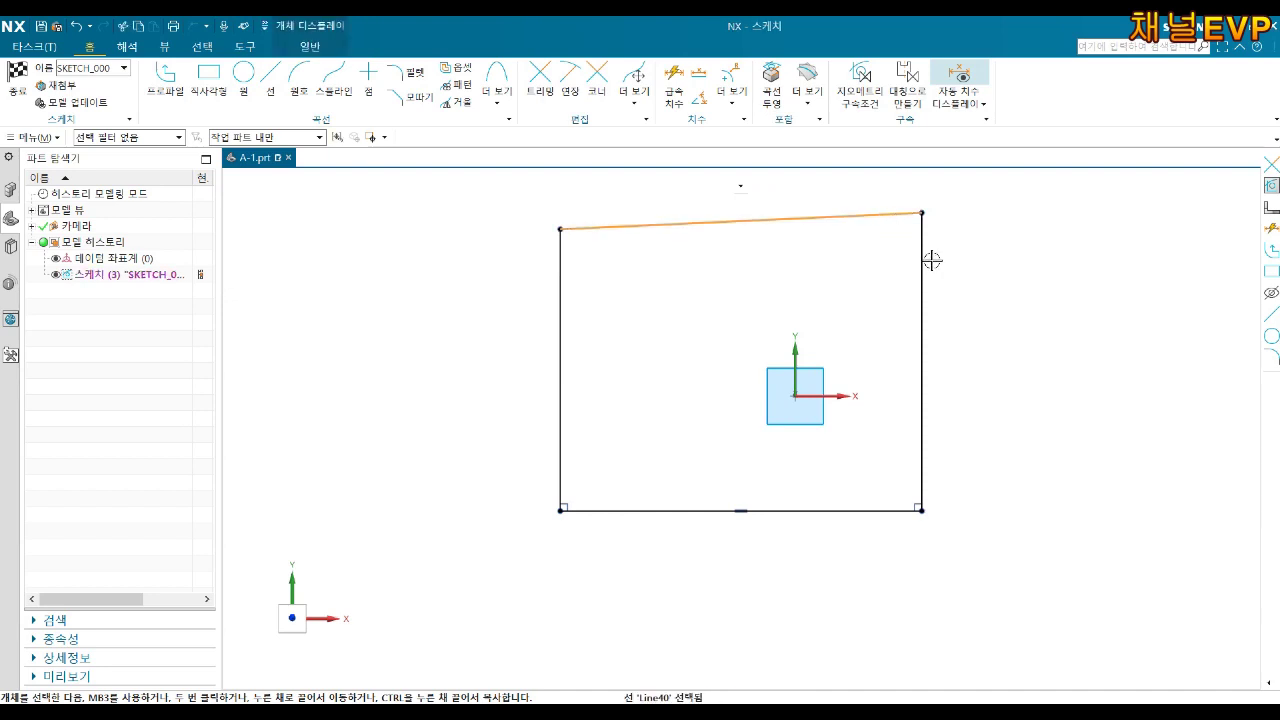
pyautogui.click(922, 245)
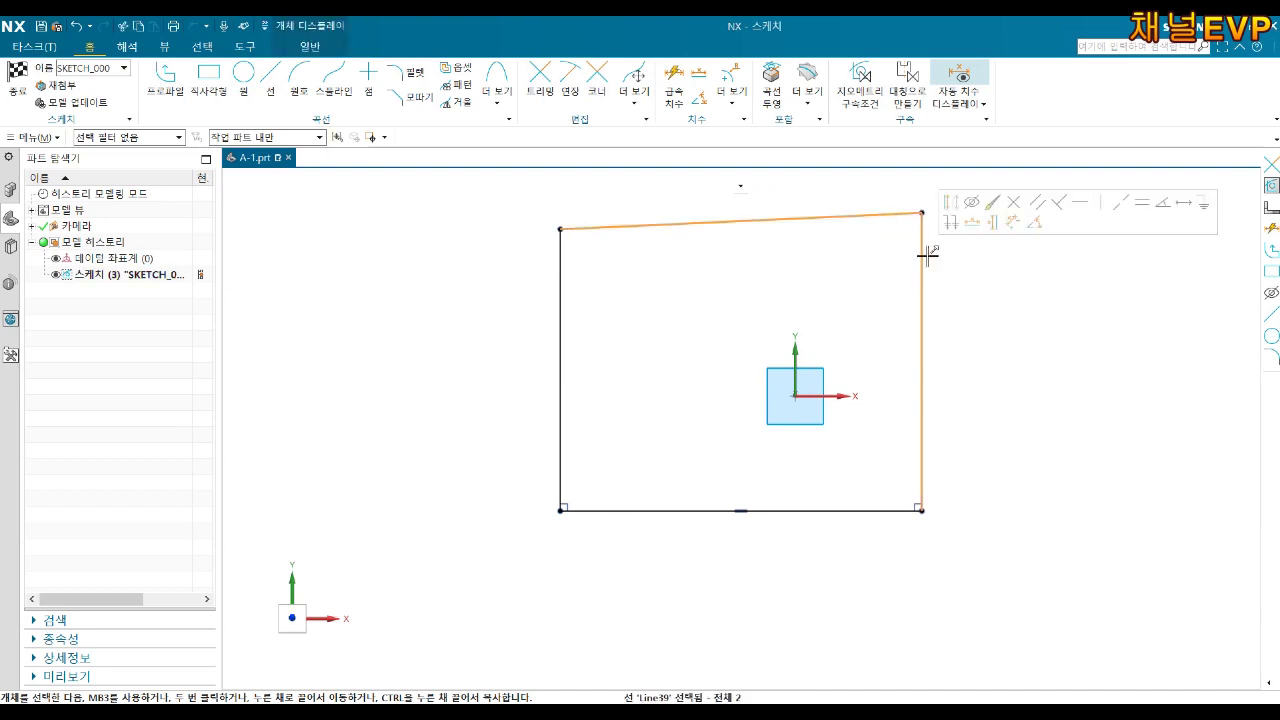
pyautogui.click(1059, 201)
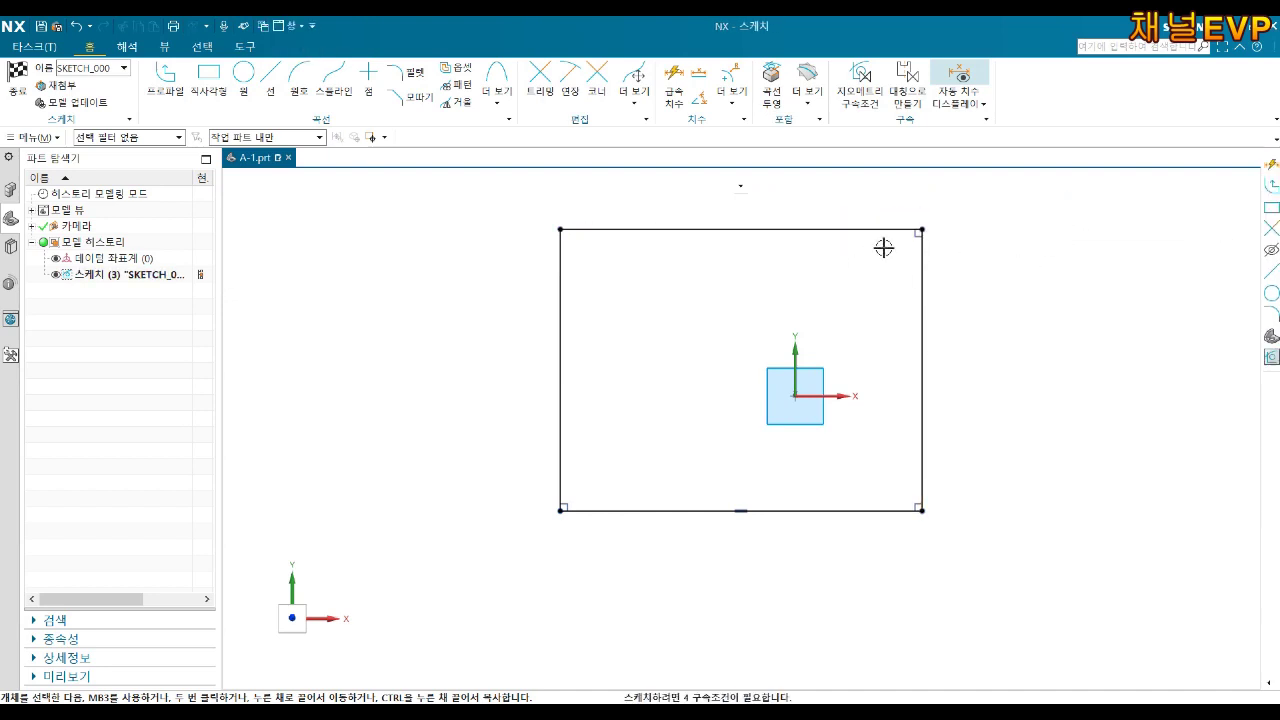
pyautogui.moveTo(560, 229); pyautogui.dragTo(518, 213)
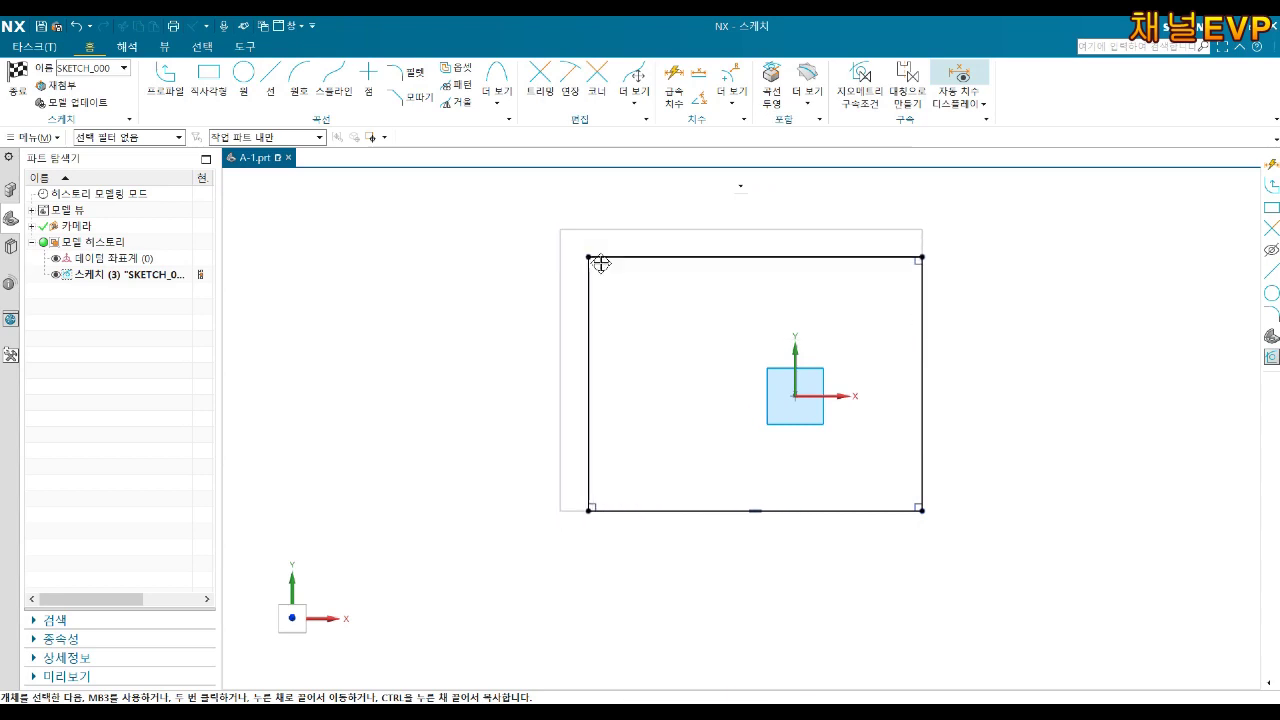
pyautogui.moveTo(537, 511)
pyautogui.mouseDown()
pyautogui.moveTo(646, 503)
pyautogui.moveTo(590, 488)
pyautogui.mouseUp()
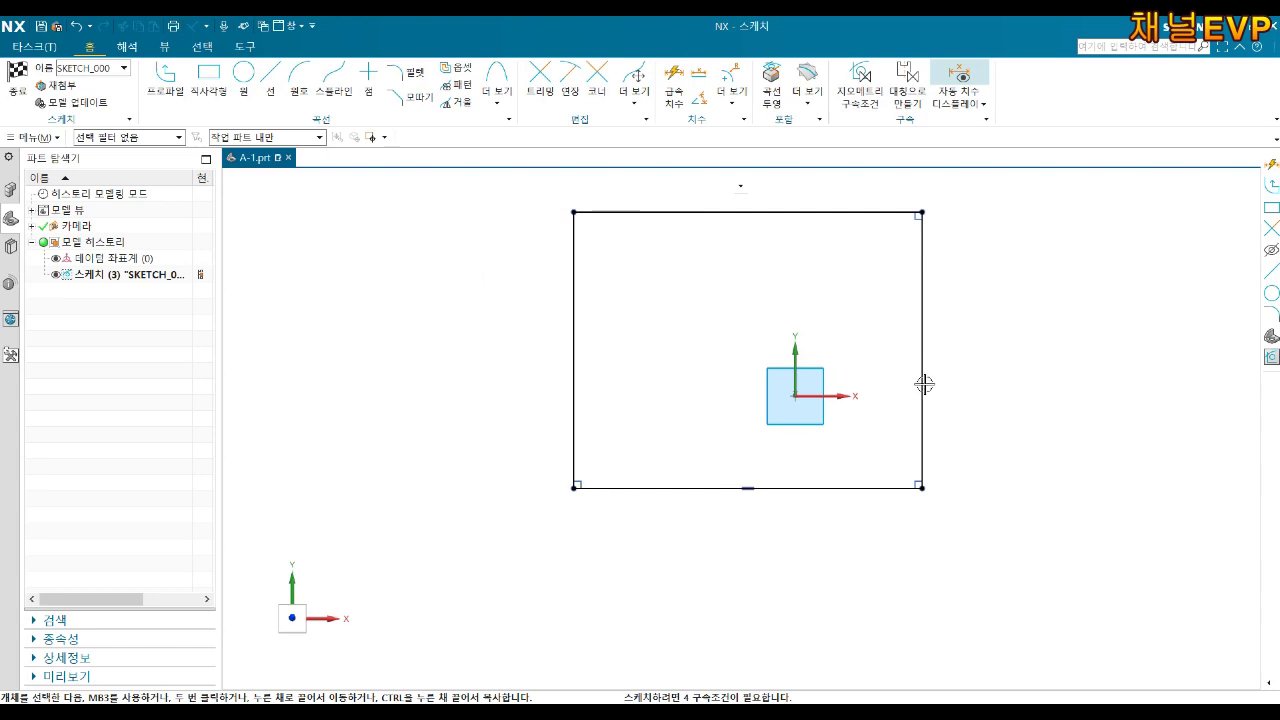
# - Drag the bottom-right and top-right corners to make the rectangle wider with a lower top
pyautogui.scroll(5, 773, 488)
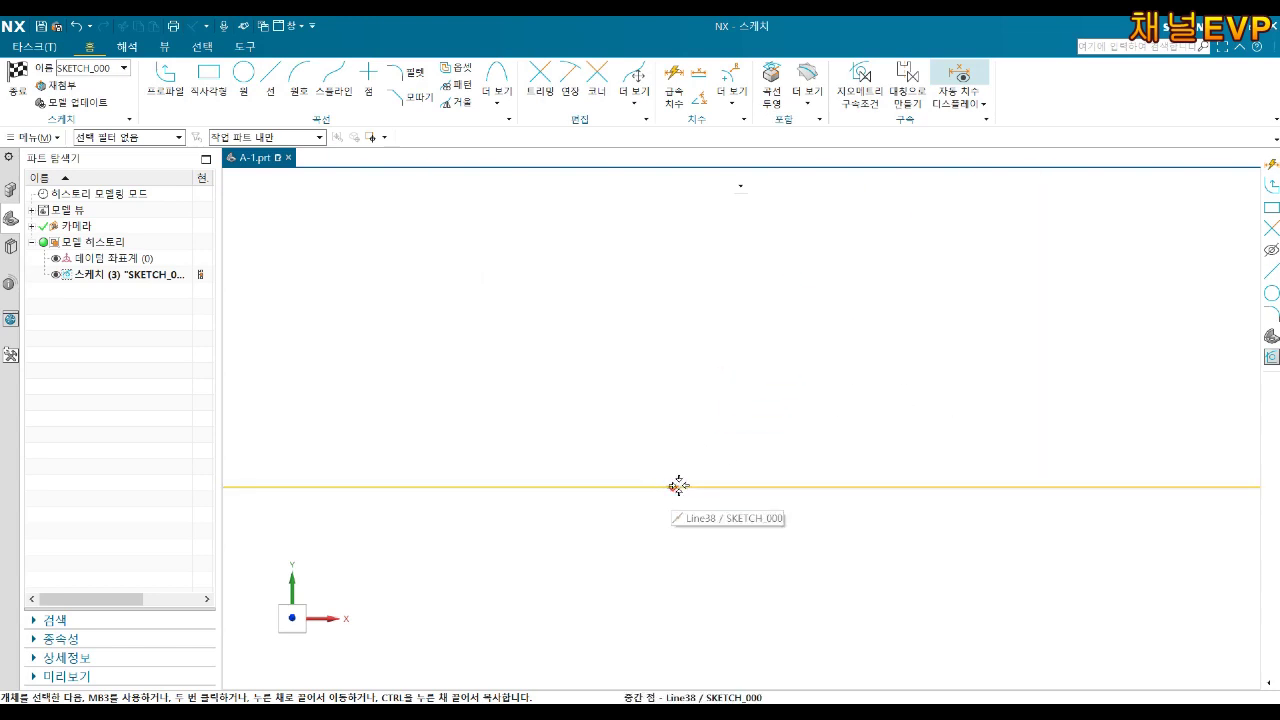
pyautogui.click(678, 486)
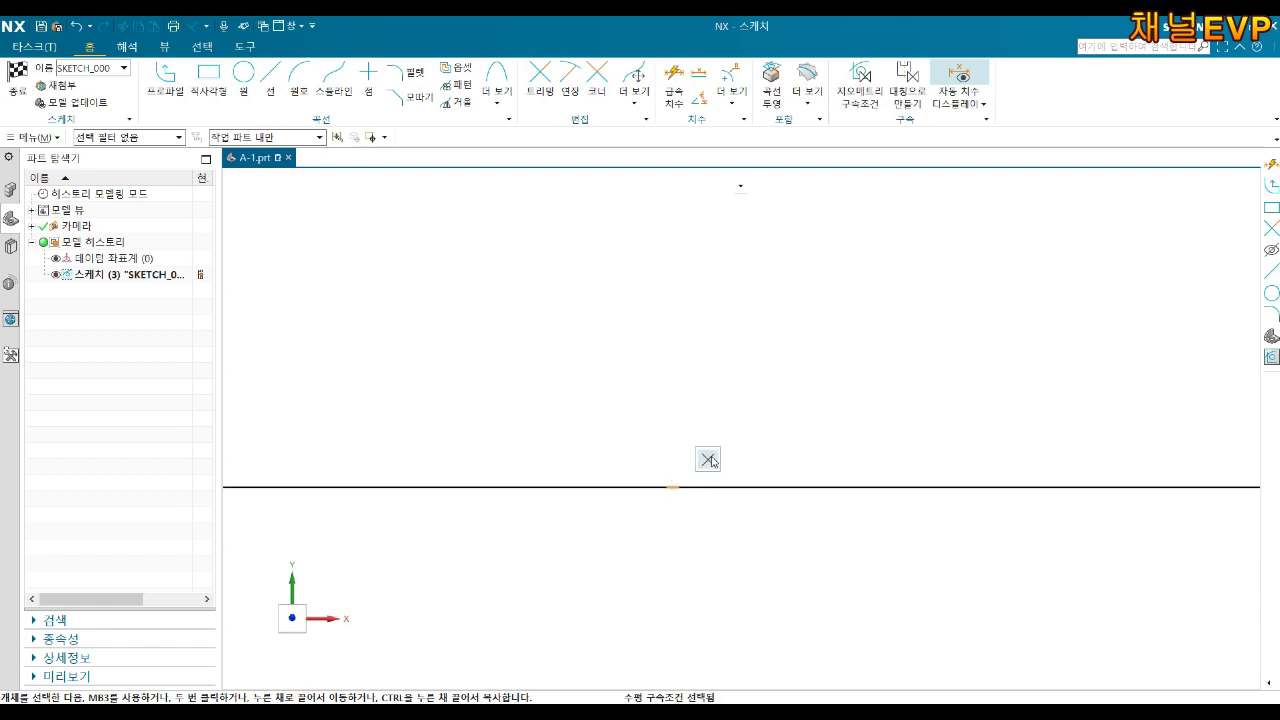
pyautogui.scroll(-3, 710, 463)
pyautogui.scroll(-3, 735, 476)
pyautogui.scroll(2, 780, 476)
pyautogui.scroll(-2, 850, 472)
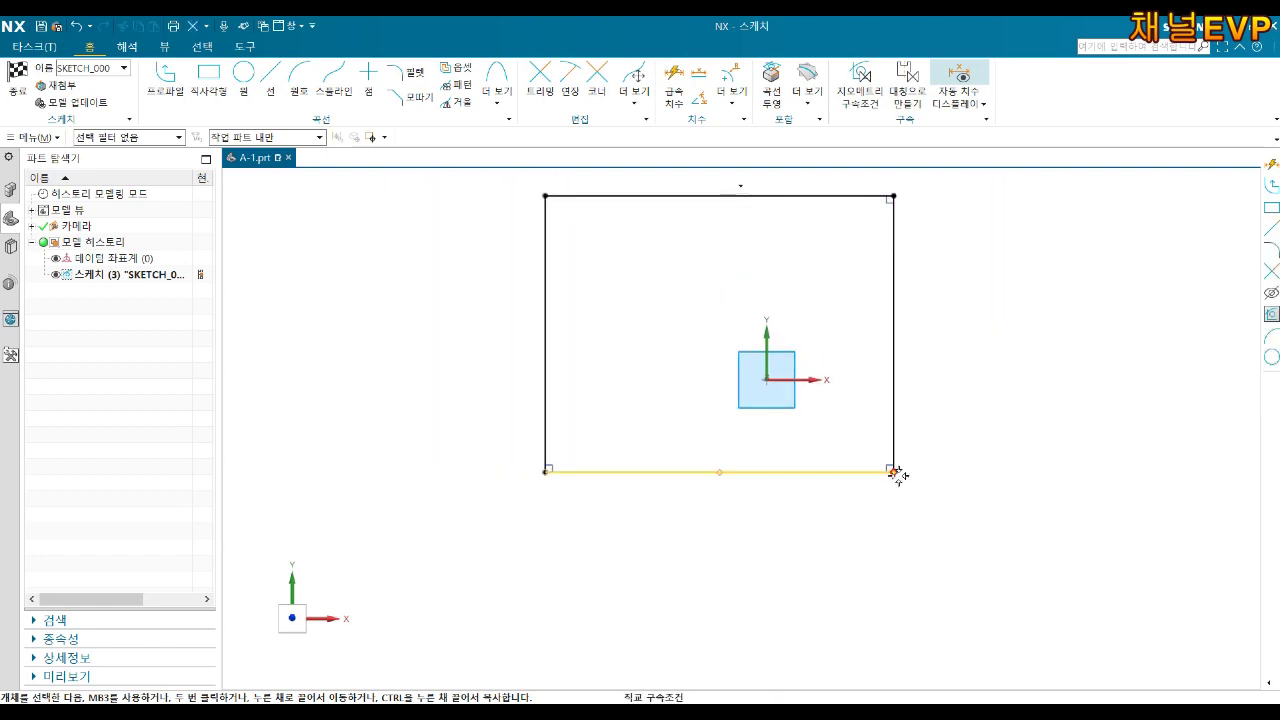
pyautogui.moveTo(895, 473); pyautogui.dragTo(913, 532)
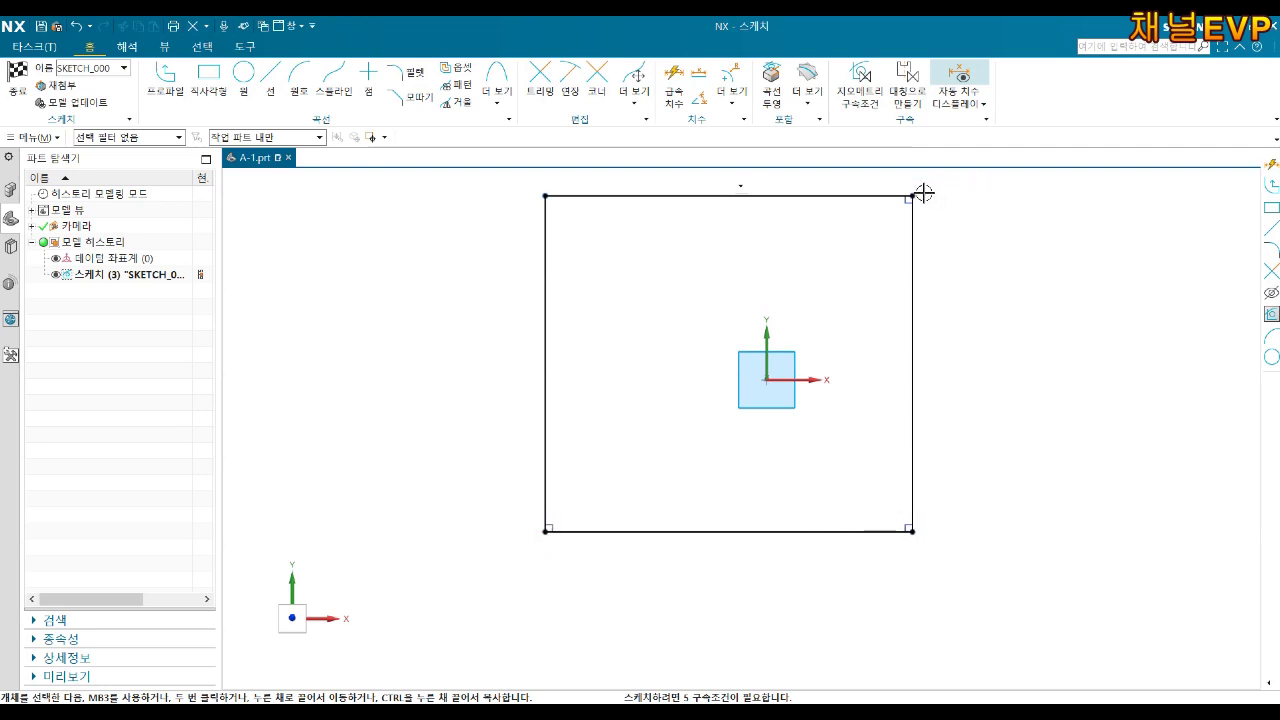
pyautogui.moveTo(913, 196); pyautogui.dragTo(933, 237)
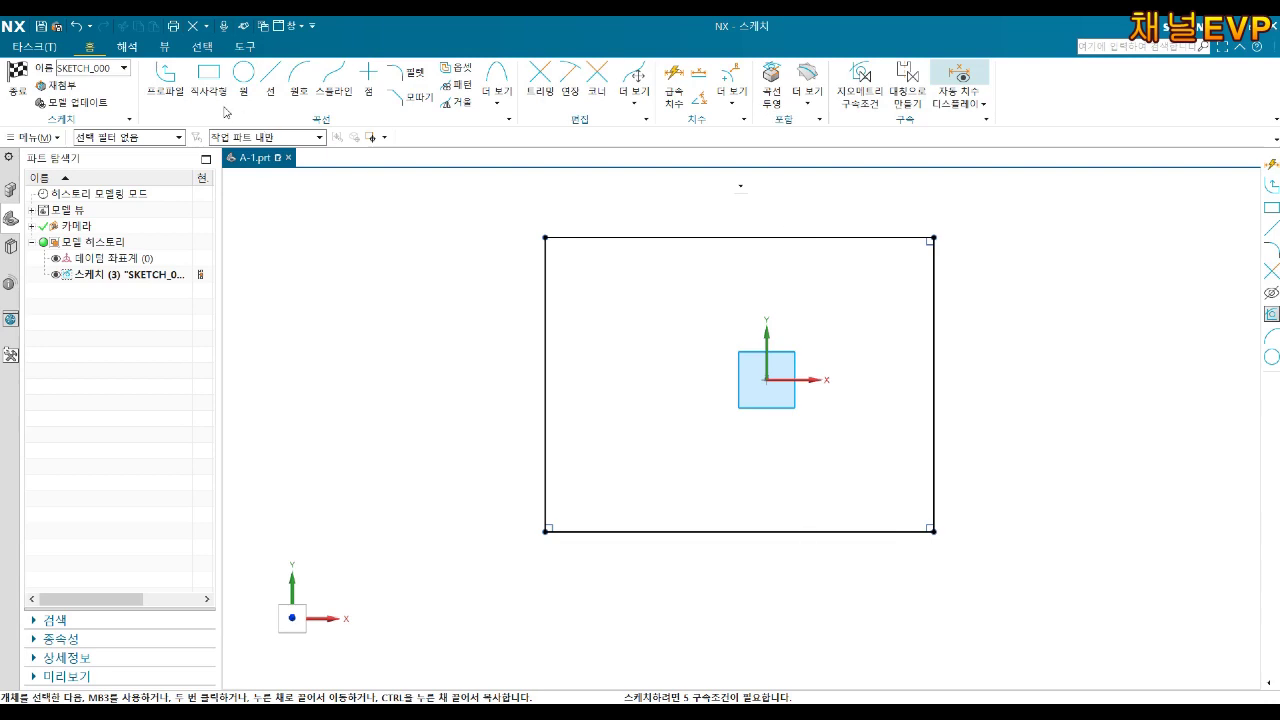
# - Draw a straight line from left of the rectangle into its interior
pyautogui.click(275, 85)
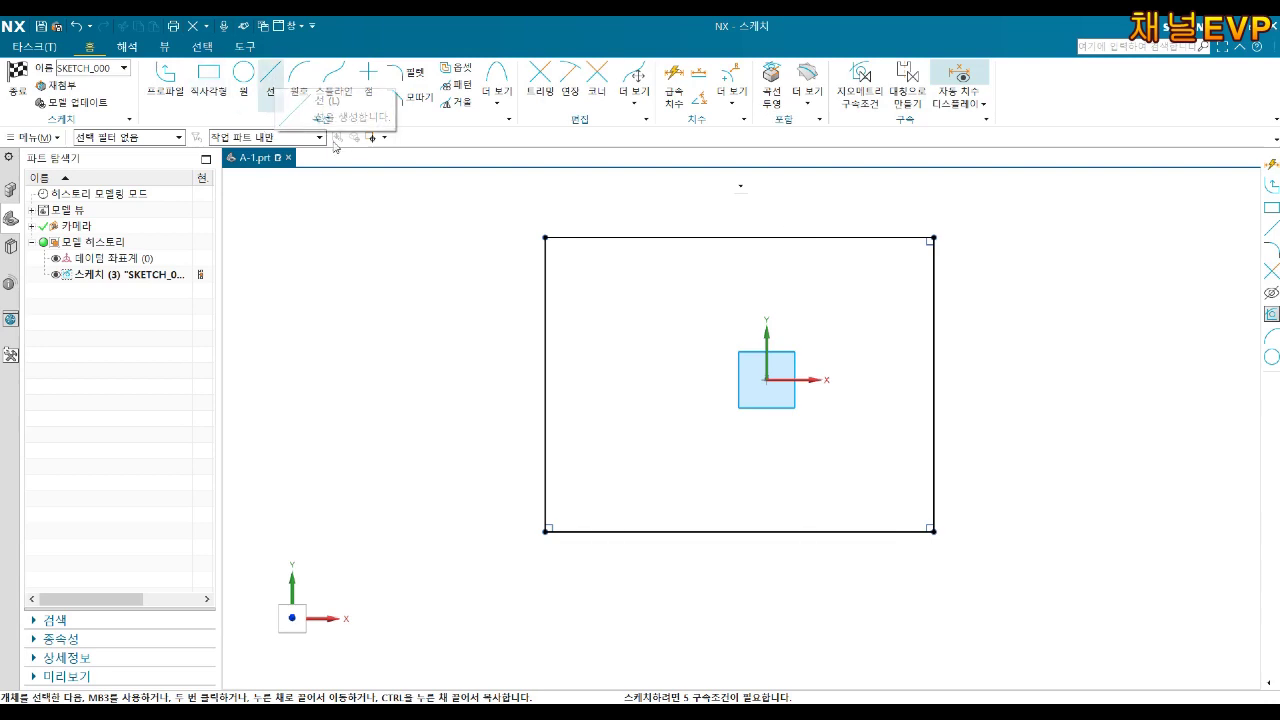
pyautogui.click(355, 370)
pyautogui.click(654, 461)
pyautogui.press('Escape')
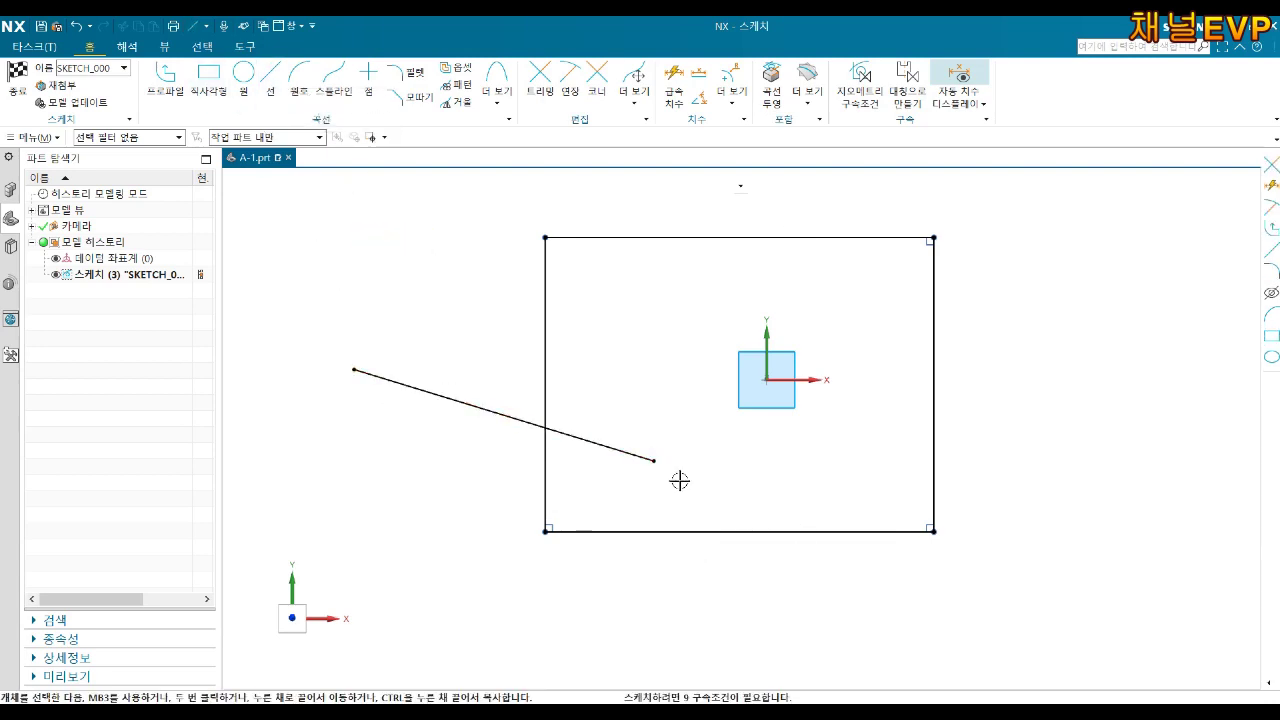
# - Constrain the new line to Horizontal and drag it higher up
pyautogui.click(462, 405)
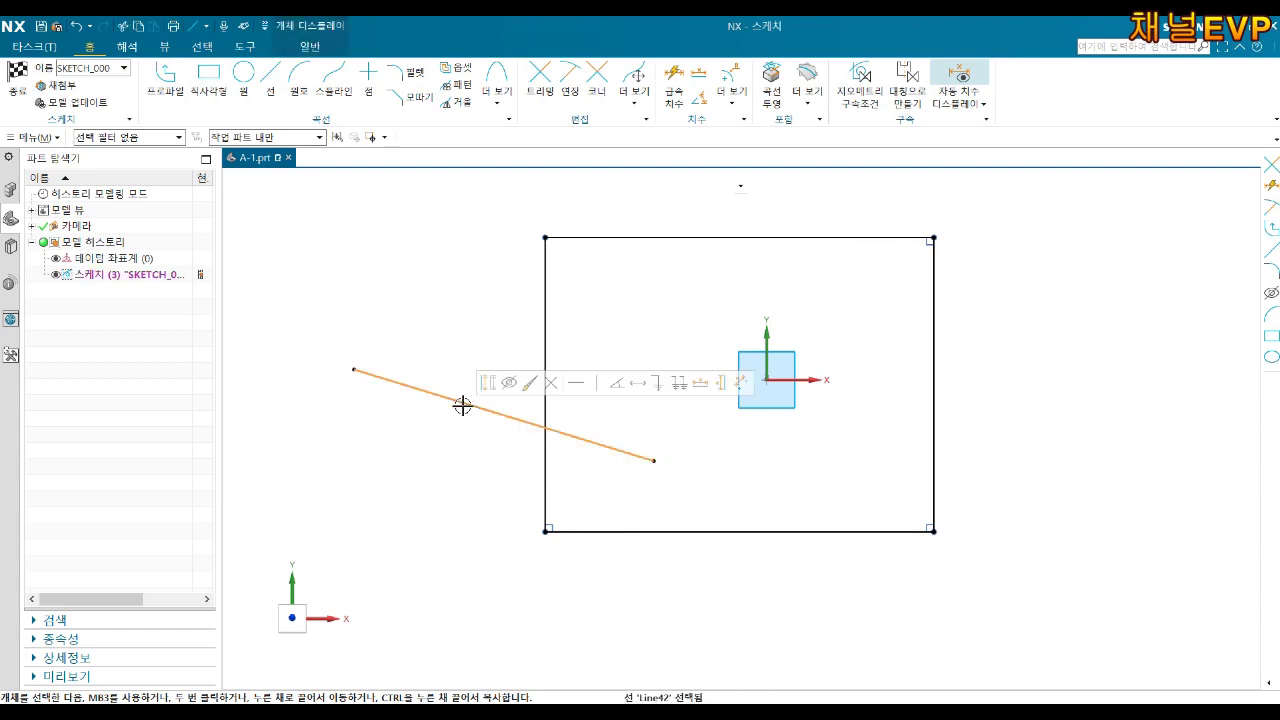
pyautogui.click(586, 384)
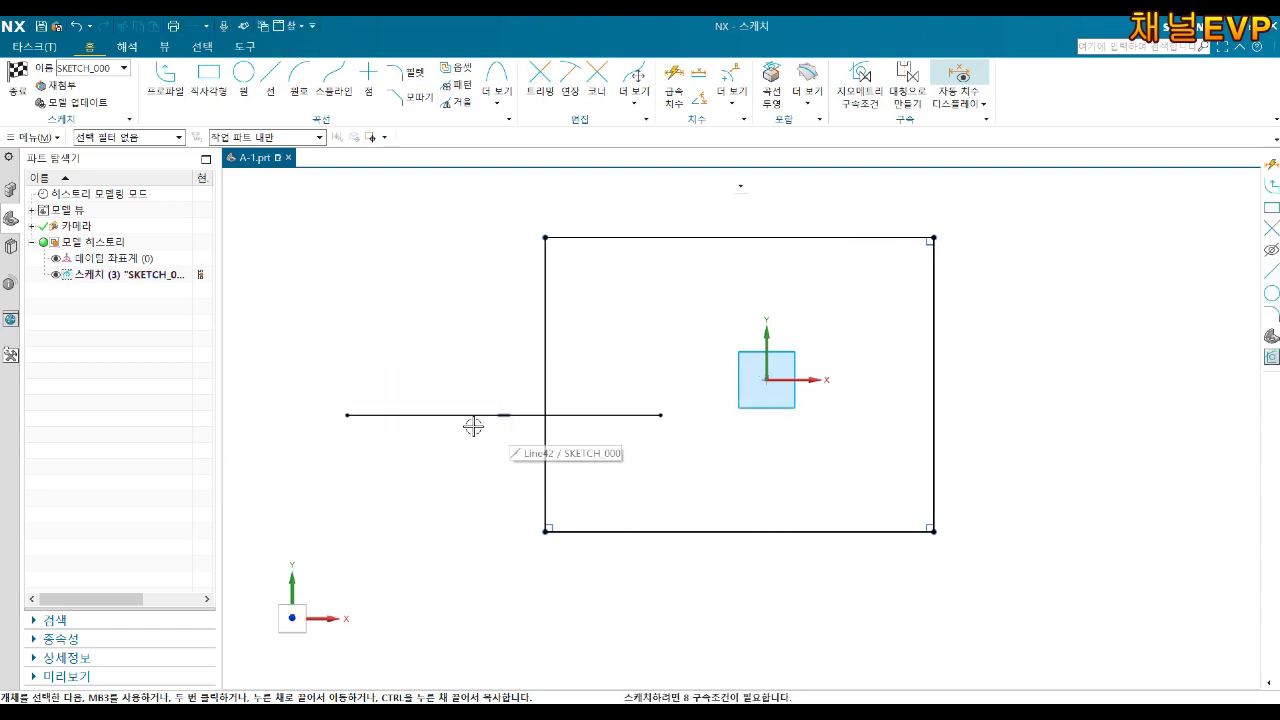
pyautogui.moveTo(622, 430)
pyautogui.mouseDown()
pyautogui.moveTo(660, 349)
pyautogui.moveTo(508, 384)
pyautogui.mouseUp()
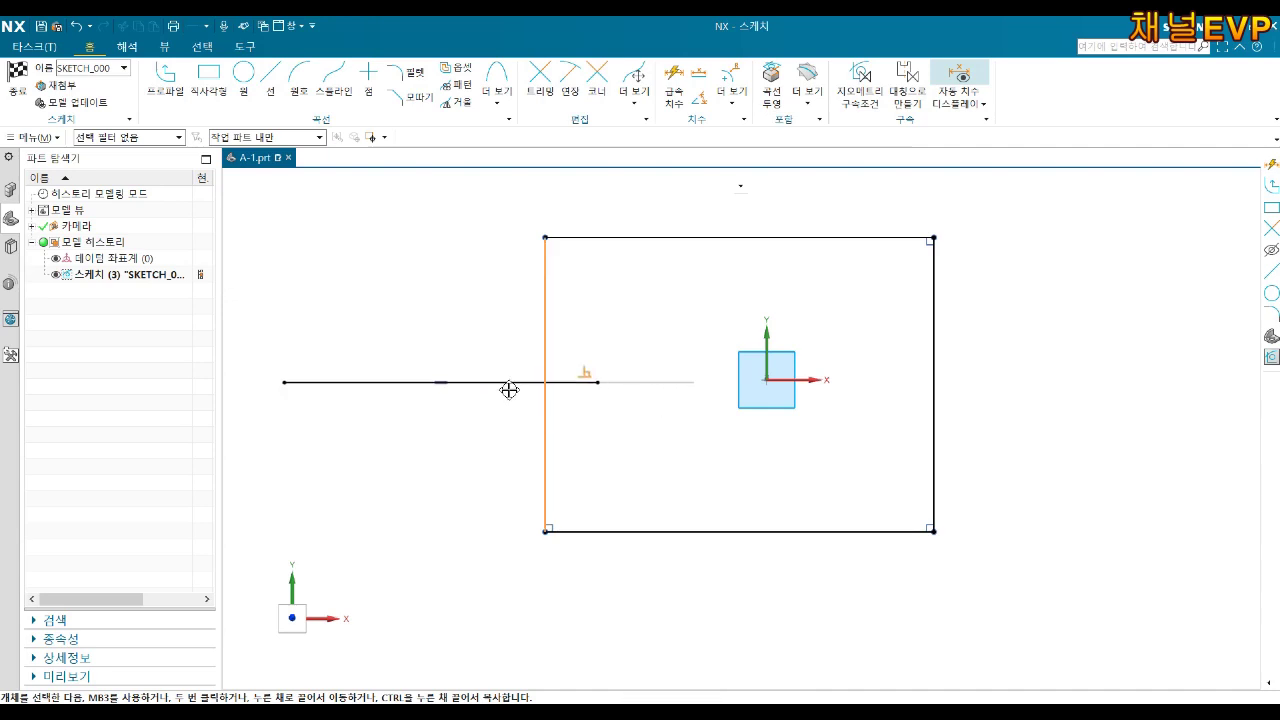
pyautogui.scroll(1, 457, 389)
pyautogui.scroll(1, 445, 375)
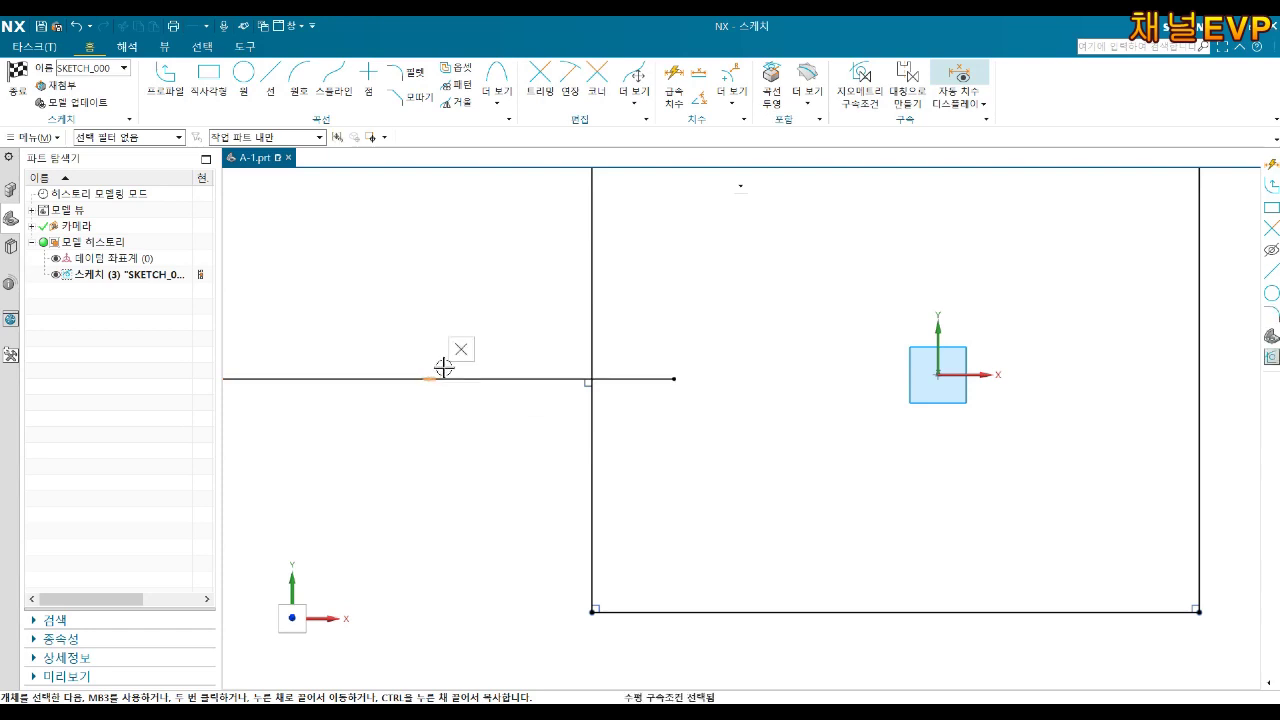
# - Drag Line42 and its endpoints until it stands as a steep diagonal left of the rectangle
pyautogui.scroll(-2, 481, 358)
pyautogui.moveTo(597, 377)
pyautogui.mouseDown()
pyautogui.moveTo(458, 431)
pyautogui.moveTo(500, 440)
pyautogui.mouseUp()
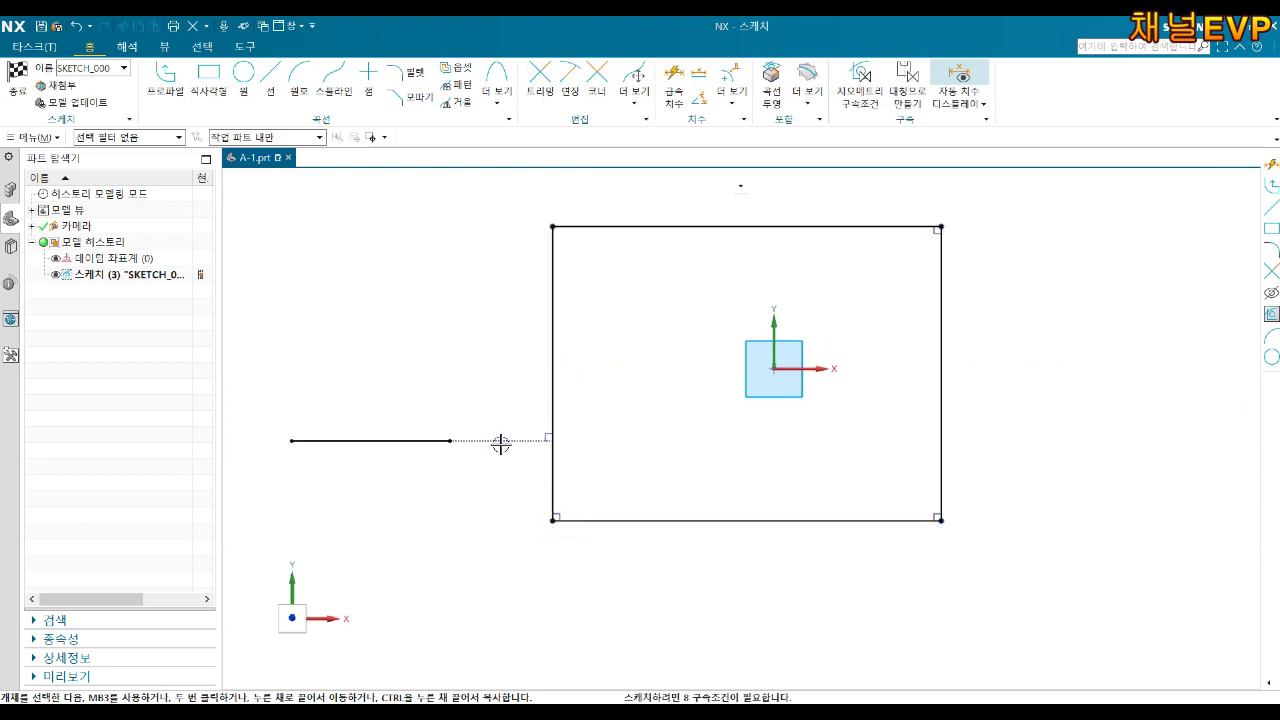
pyautogui.scroll(2, 546, 431)
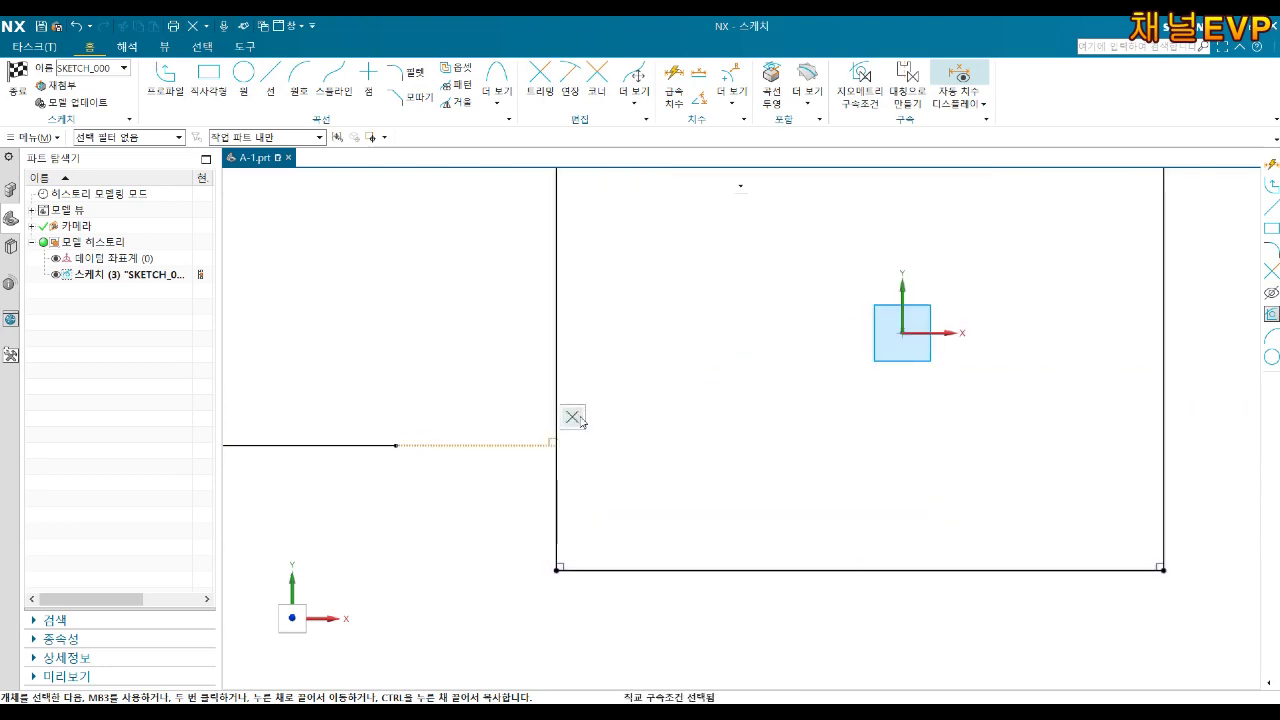
pyautogui.scroll(-3, 571, 409)
pyautogui.moveTo(397, 424); pyautogui.dragTo(384, 318)
pyautogui.moveTo(500, 427); pyautogui.dragTo(453, 493)
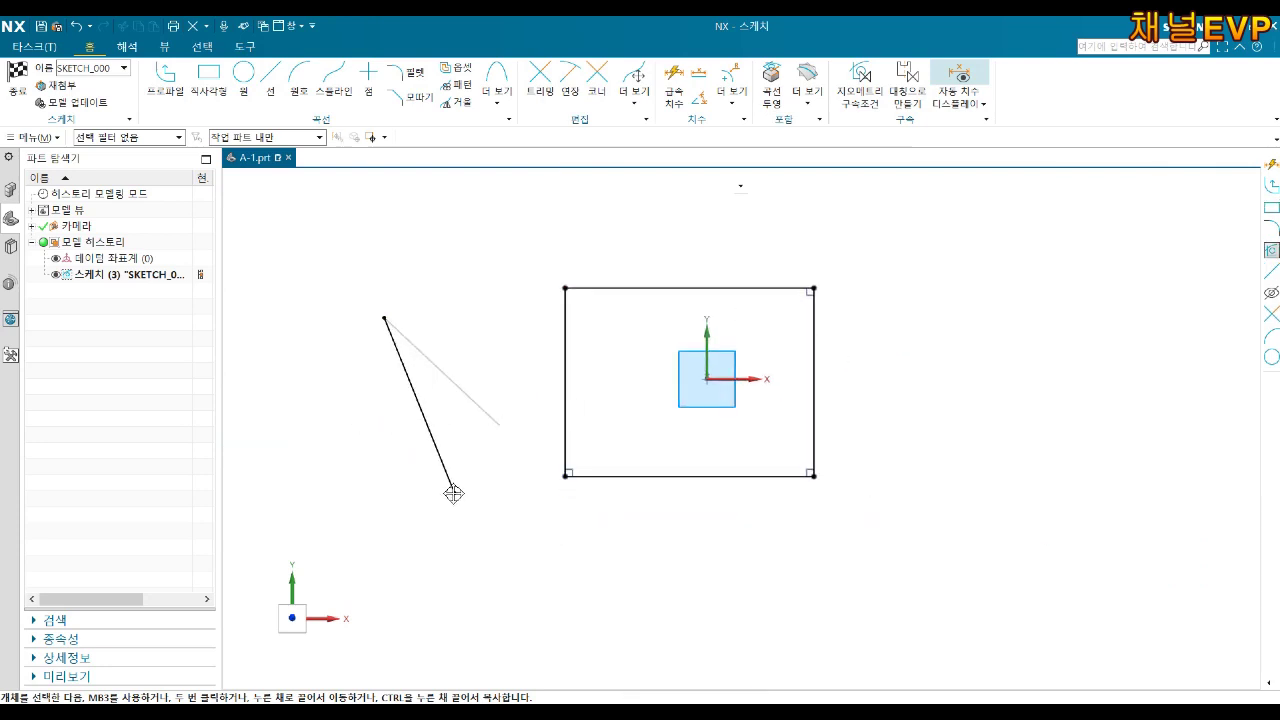
pyautogui.moveTo(372, 520); pyautogui.dragTo(465, 572)
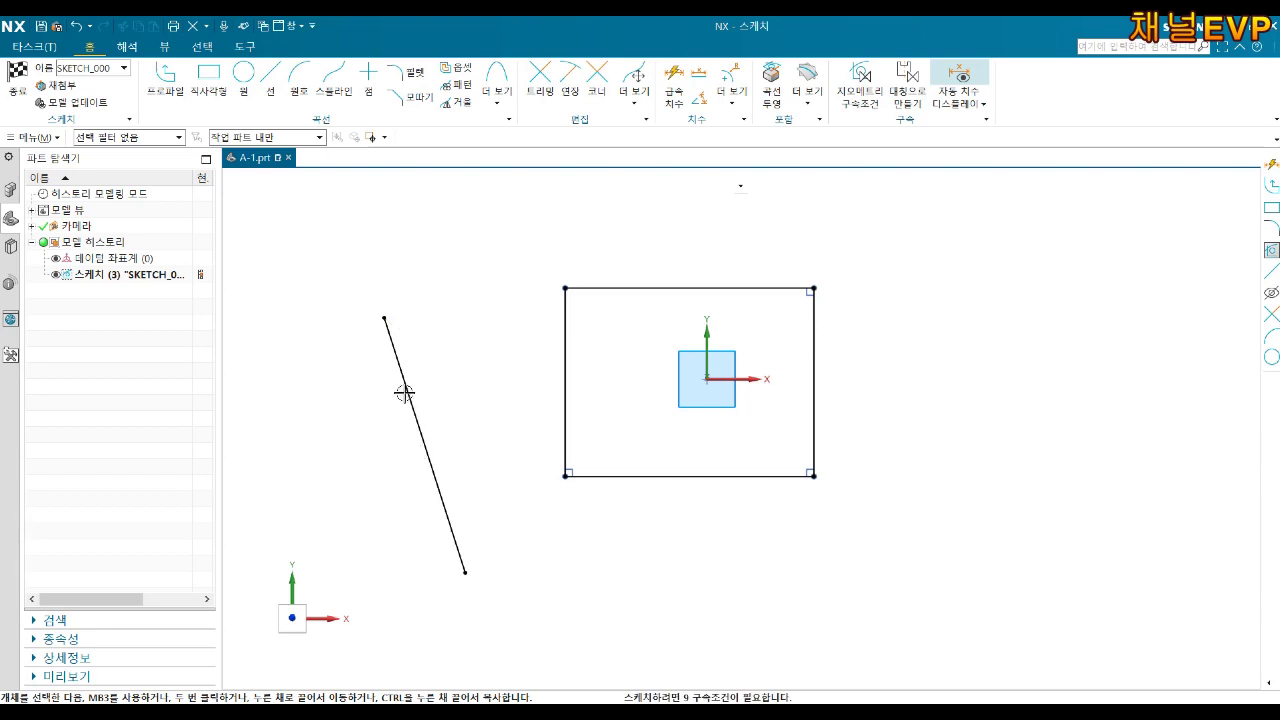
# - Make Line42 vertical, then drag its bottom end toward the rectangle's bottom-left corner
pyautogui.click(402, 374)
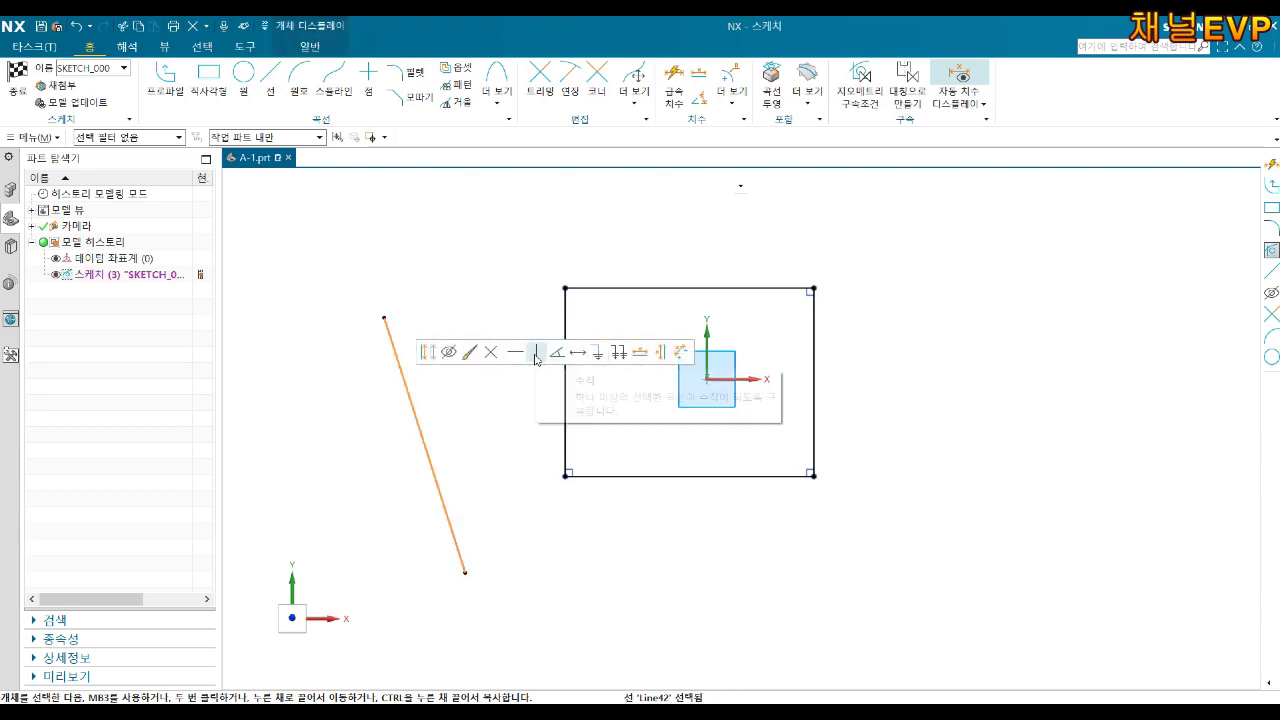
pyautogui.click(544, 357)
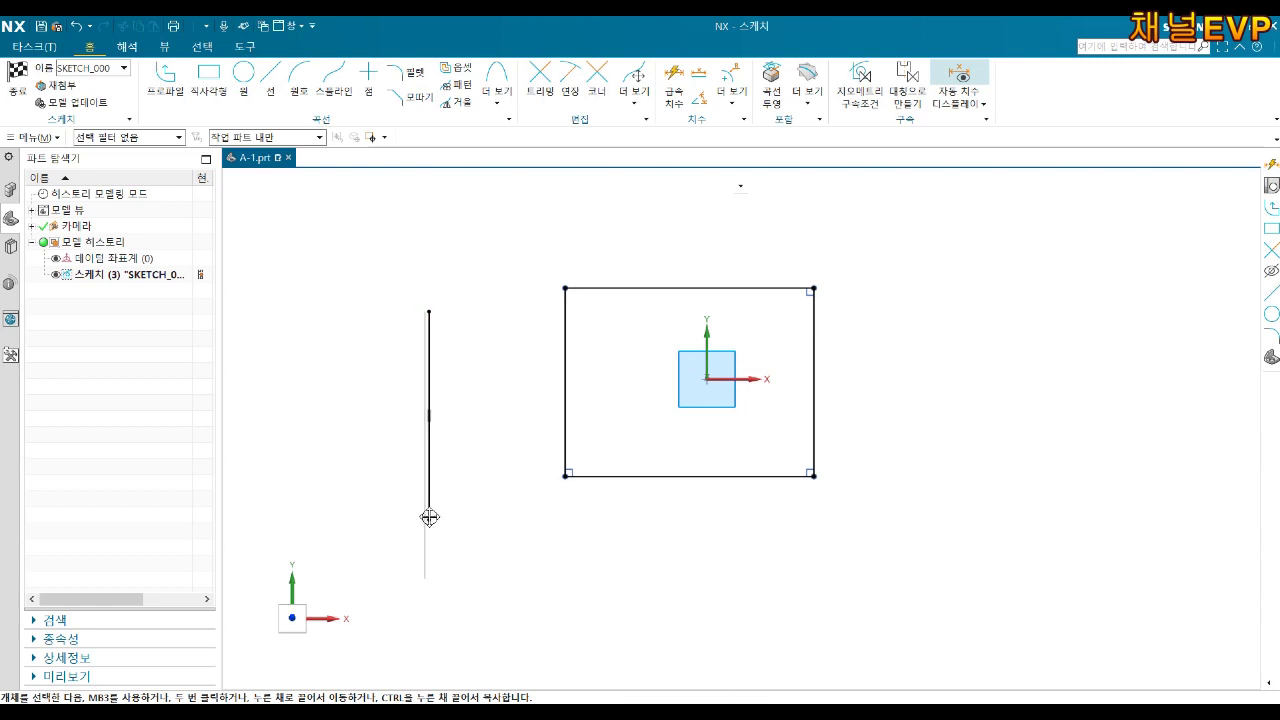
pyautogui.scroll(3, 426, 390)
pyautogui.scroll(-1, 446, 392)
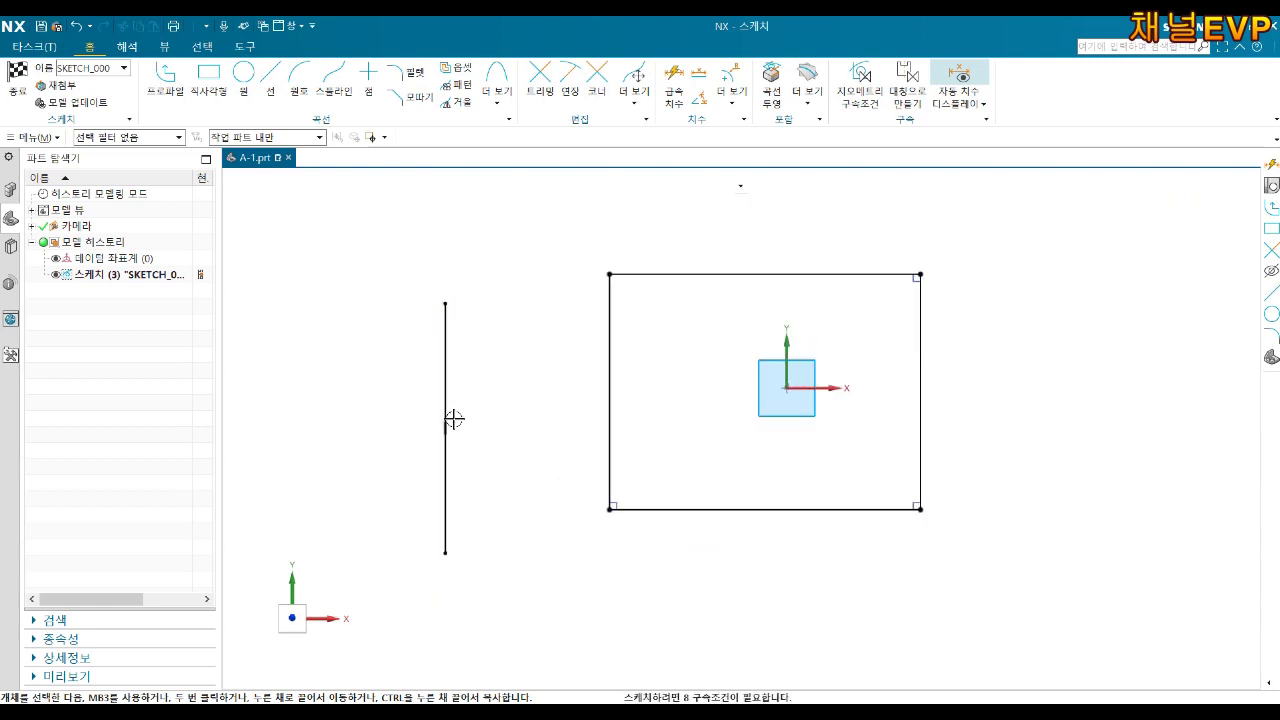
pyautogui.scroll(3, 452, 415)
pyautogui.scroll(2, 446, 430)
pyautogui.scroll(2, 440, 440)
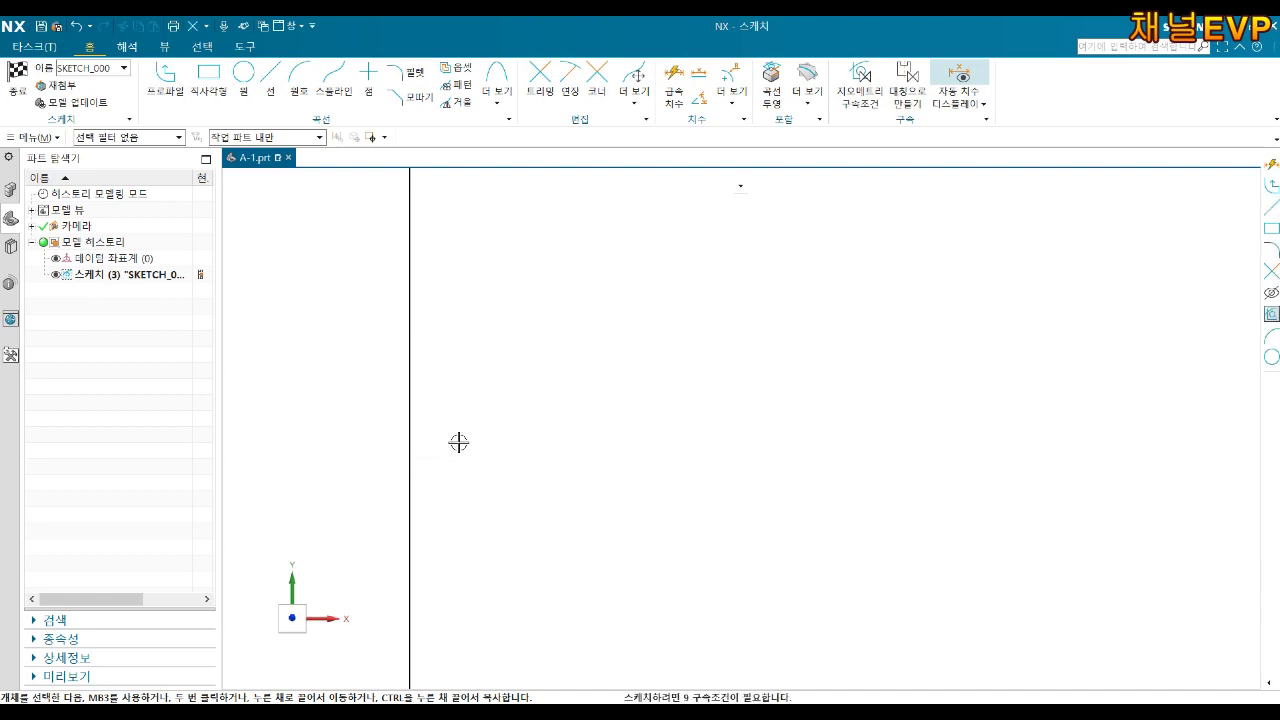
pyautogui.scroll(-2, 470, 446)
pyautogui.scroll(-2, 500, 465)
pyautogui.moveTo(496, 582); pyautogui.dragTo(610, 523)
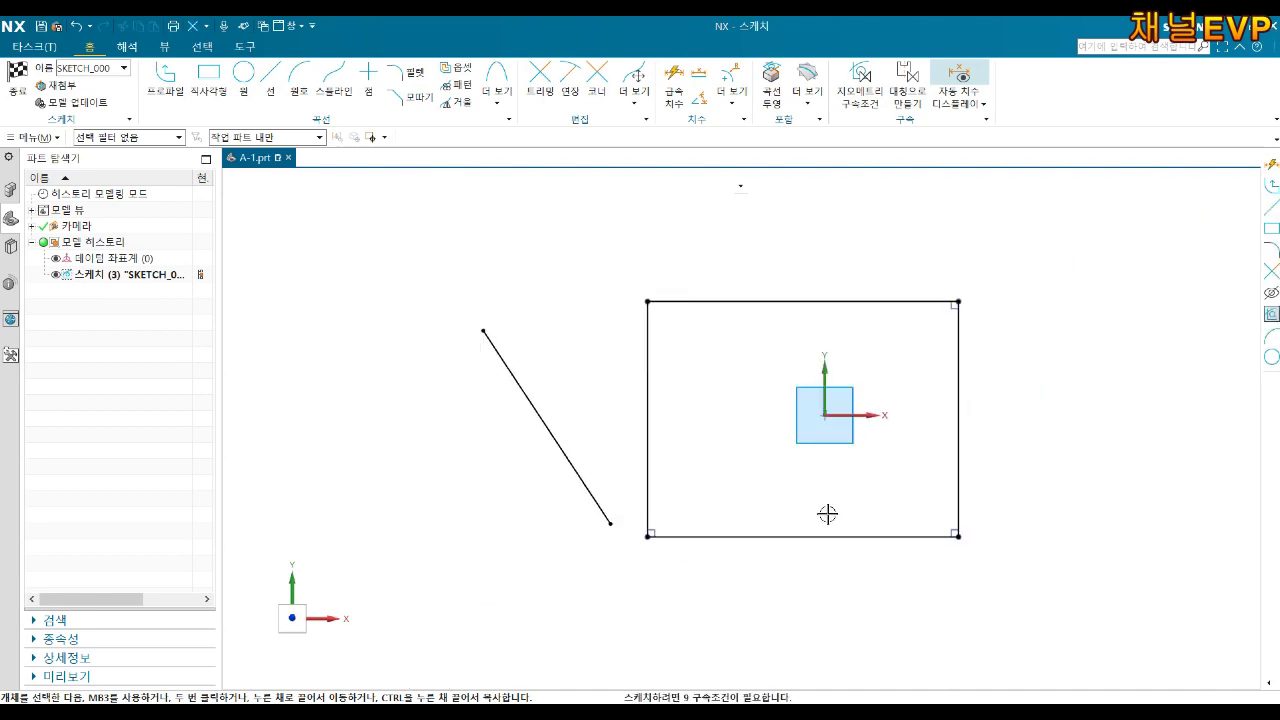
# - Fix the rectangle's bottom-left corner, drag its corners to rotate it, and select a tilted edge
pyautogui.scroll(1, 877, 443)
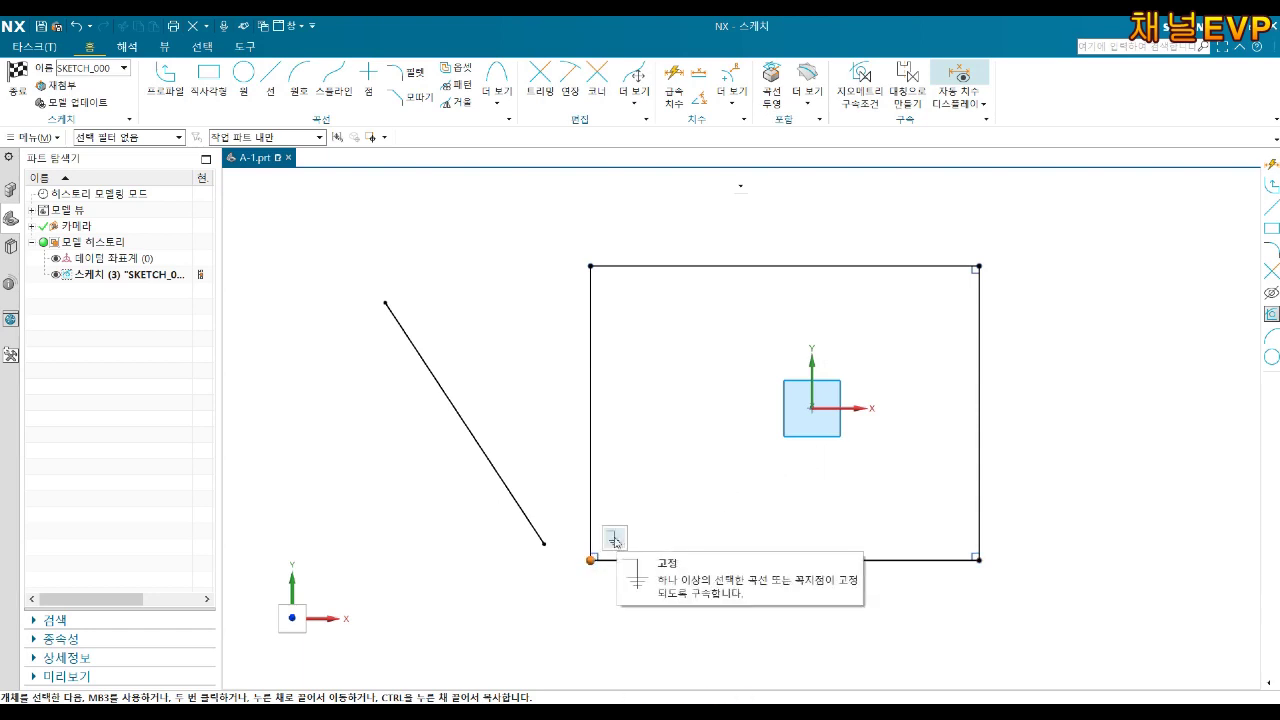
pyautogui.click(614, 542)
pyautogui.moveTo(587, 273)
pyautogui.mouseDown()
pyautogui.moveTo(524, 258)
pyautogui.moveTo(506, 357)
pyautogui.moveTo(634, 263)
pyautogui.moveTo(757, 326)
pyautogui.moveTo(613, 220)
pyautogui.moveTo(486, 257)
pyautogui.moveTo(571, 243)
pyautogui.moveTo(528, 259)
pyautogui.mouseUp()
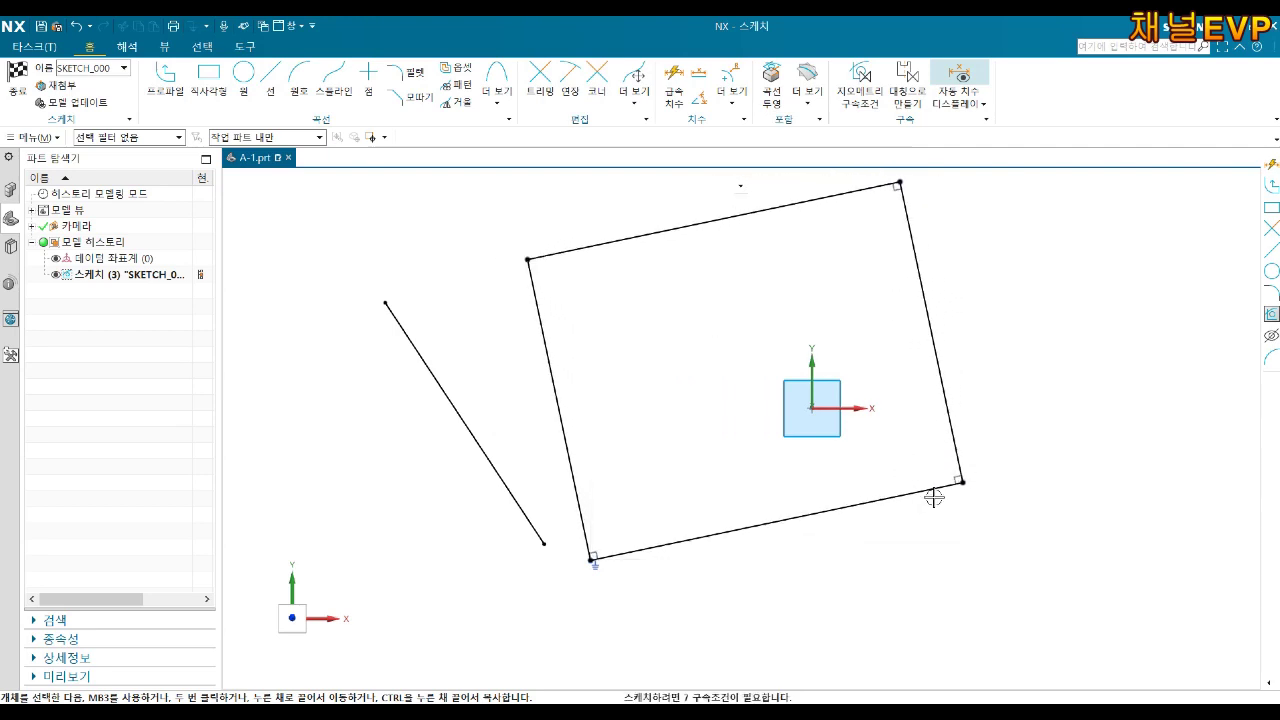
pyautogui.moveTo(964, 487)
pyautogui.mouseDown()
pyautogui.moveTo(957, 574)
pyautogui.moveTo(917, 417)
pyautogui.moveTo(870, 381)
pyautogui.moveTo(977, 543)
pyautogui.moveTo(909, 651)
pyautogui.moveTo(871, 646)
pyautogui.moveTo(930, 425)
pyautogui.moveTo(714, 377)
pyautogui.moveTo(946, 451)
pyautogui.moveTo(956, 548)
pyautogui.moveTo(1012, 406)
pyautogui.mouseUp()
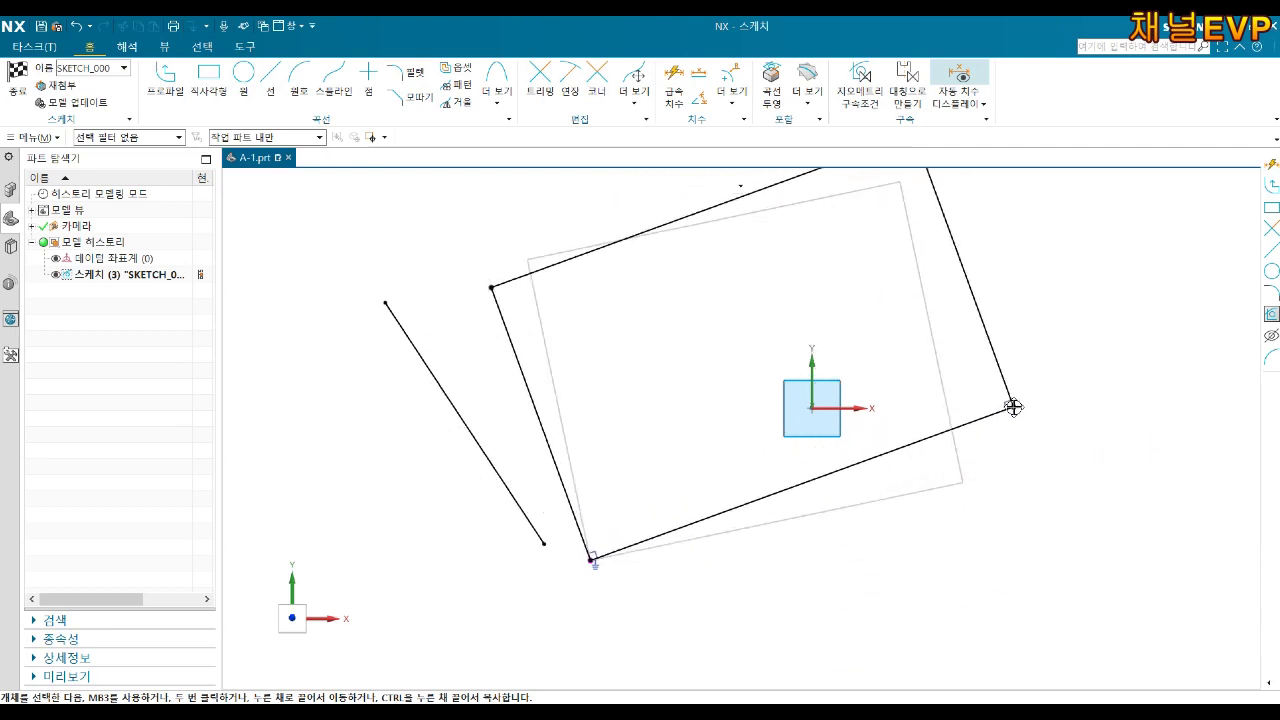
pyautogui.click(959, 423)
# - Make the selected edge horizontal, shrink the rectangle, and delete the extra diagonal line
pyautogui.click(1068, 404)
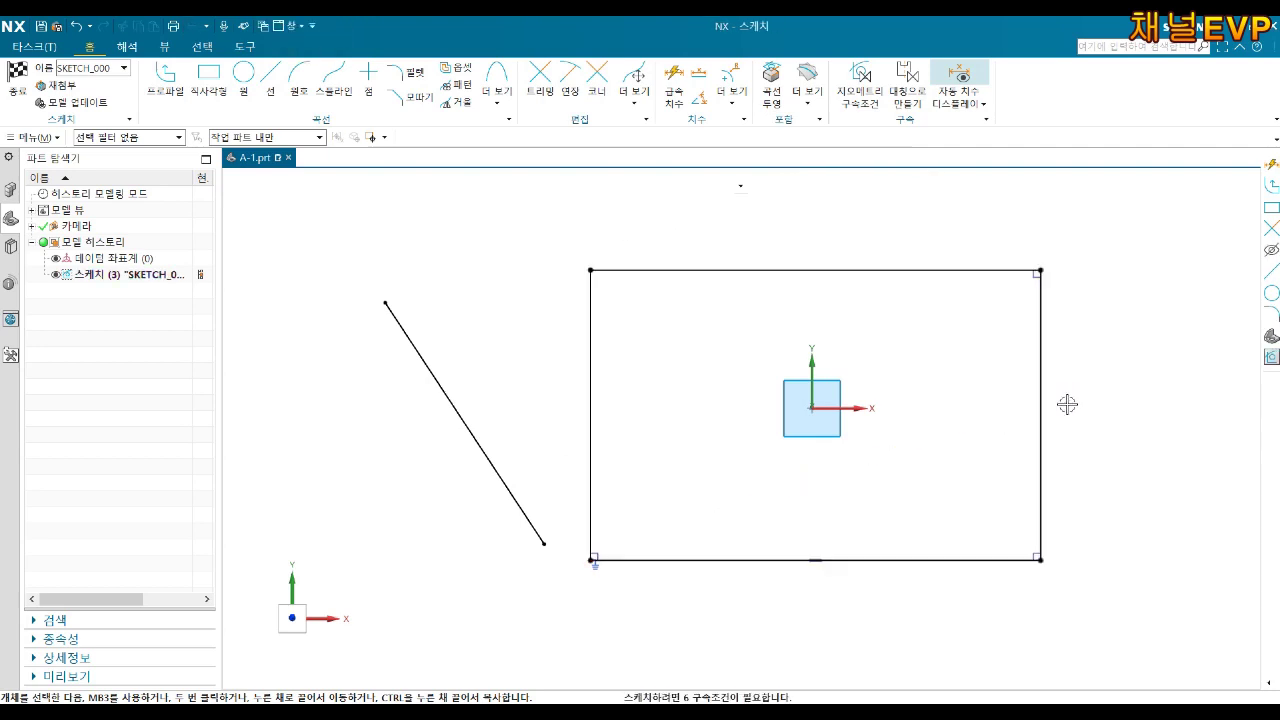
pyautogui.moveTo(1041, 279)
pyautogui.mouseDown()
pyautogui.moveTo(994, 287)
pyautogui.moveTo(902, 244)
pyautogui.mouseUp()
pyautogui.click(407, 327)
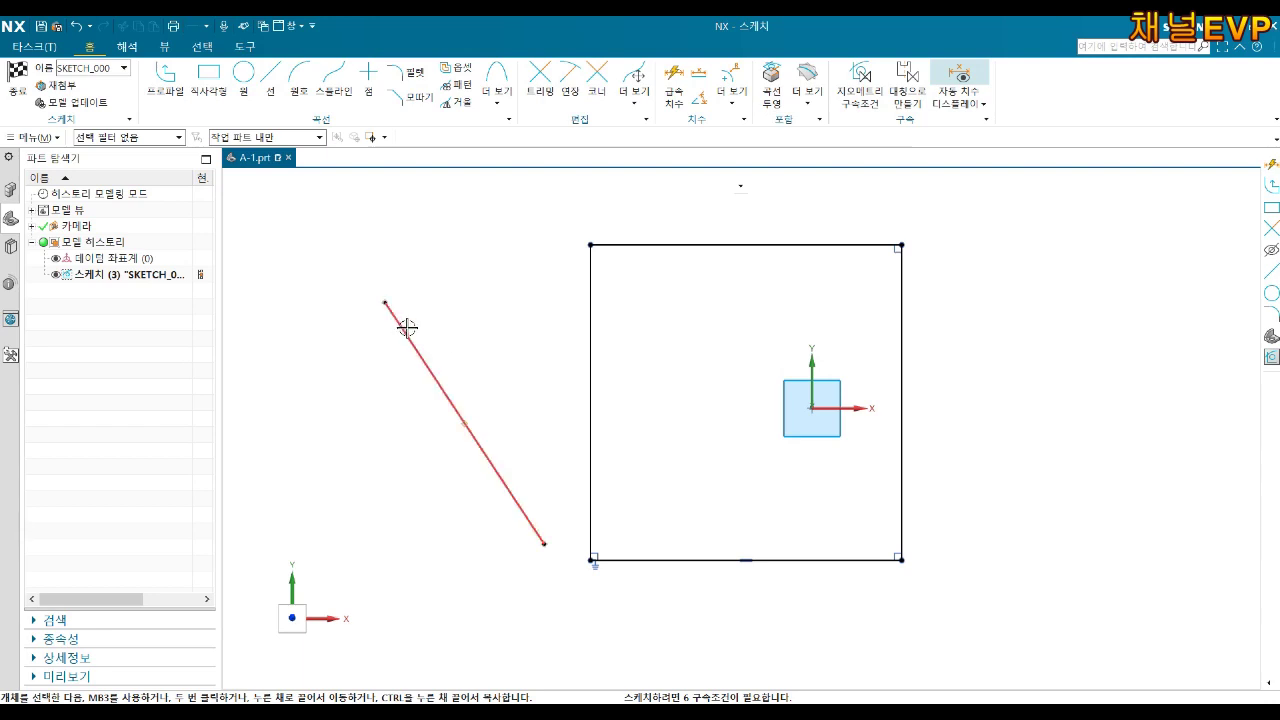
pyautogui.press('Delete')
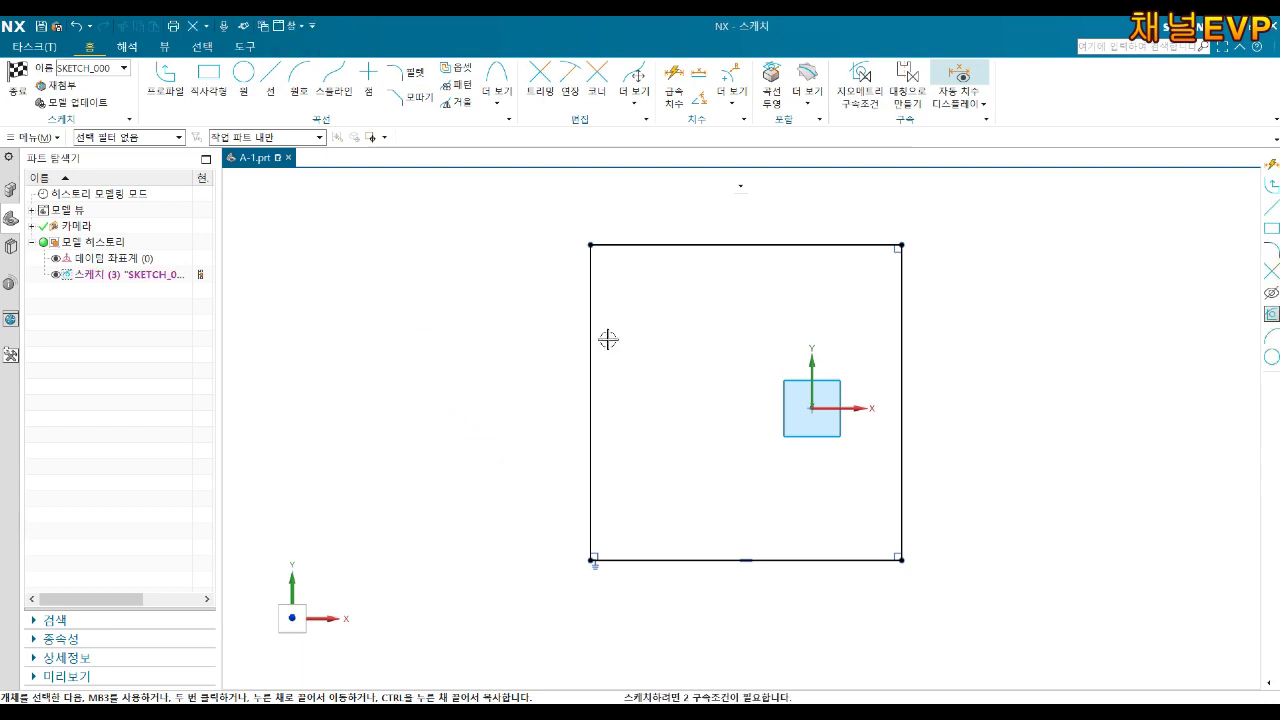
# - Drag the rectangle's corners to resize it into a near-square
pyautogui.keyDown('shift'); pyautogui.moveTo(706, 420); pyautogui.dragTo(773, 424, button='middle'); pyautogui.keyUp('shift')
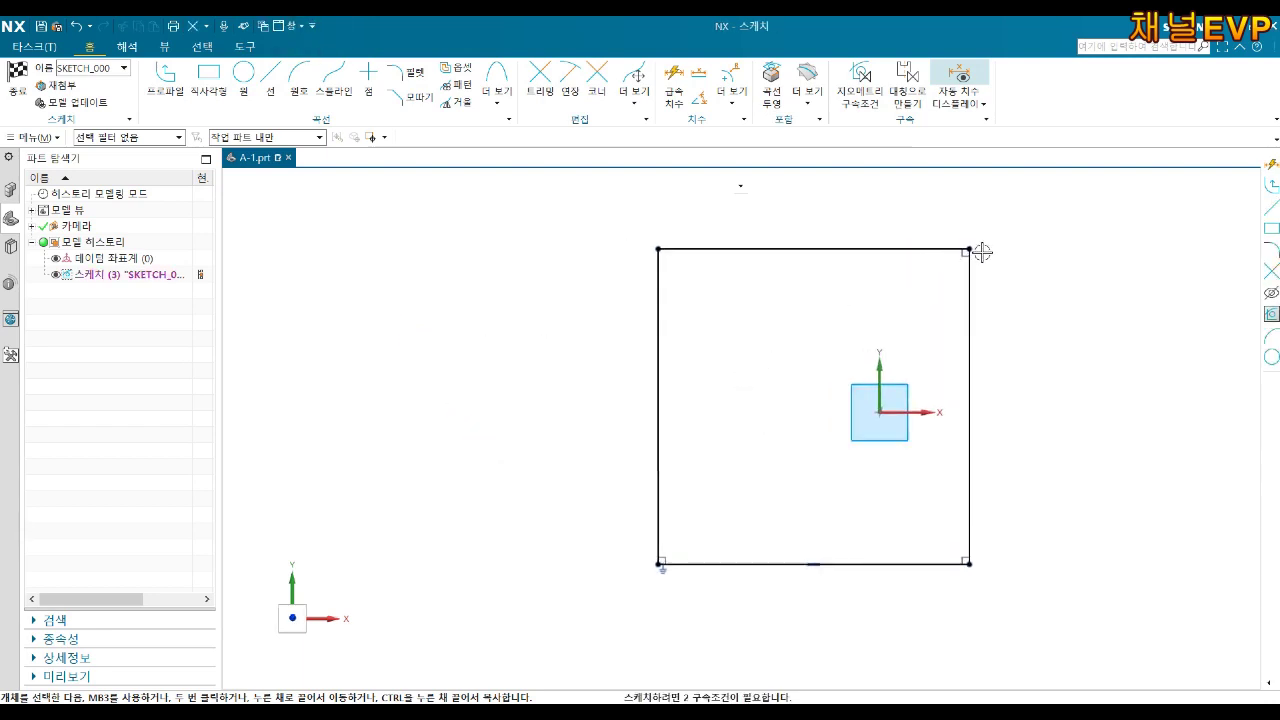
pyautogui.moveTo(970, 249); pyautogui.dragTo(1034, 235)
pyautogui.keyDown('shift'); pyautogui.moveTo(970, 367); pyautogui.dragTo(920, 367, button='middle'); pyautogui.keyUp('shift')
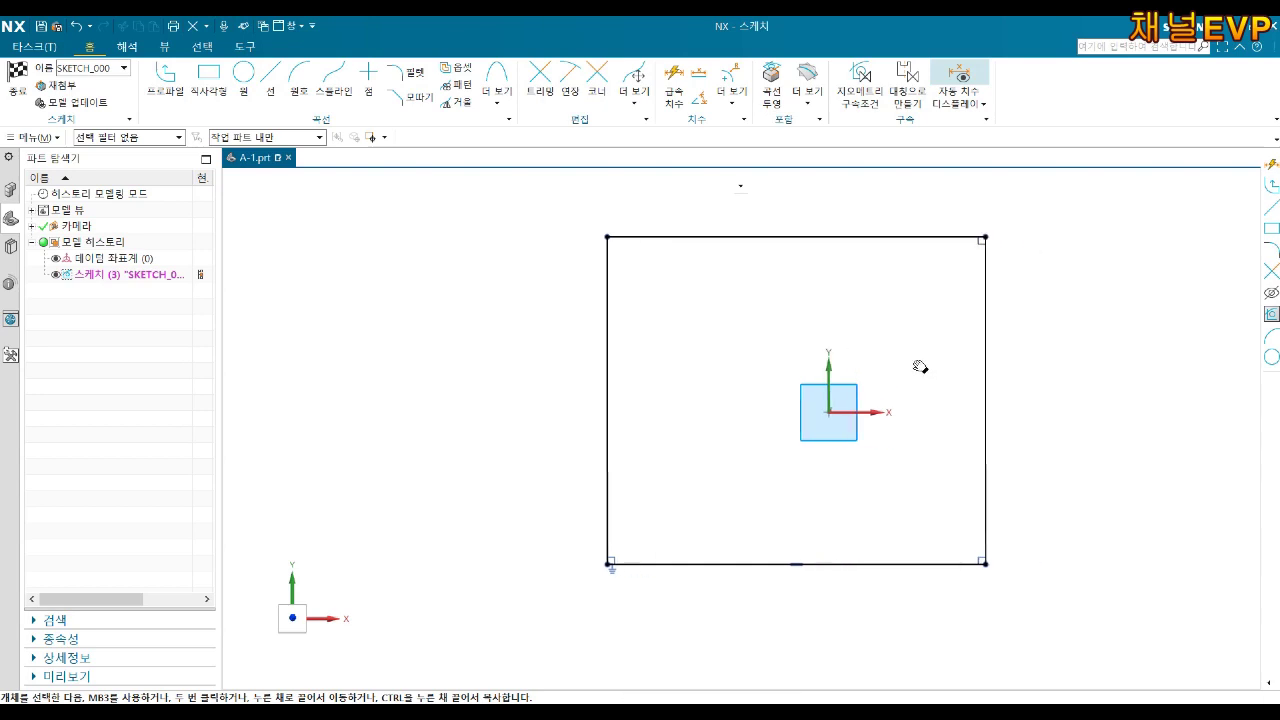